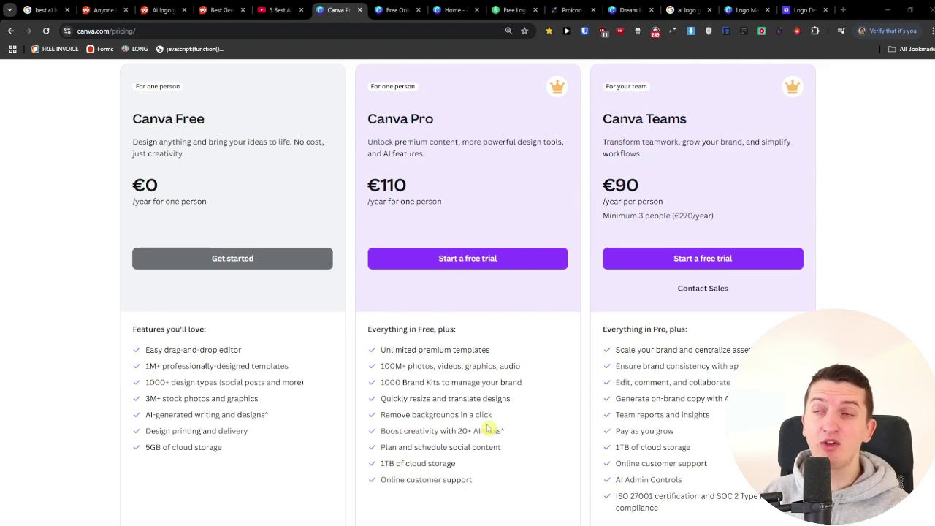
# Step: Leave the pricing and AI logo generator pages and create a new blank logo design in the Canva editor
pyautogui.scroll(3, 488, 429)
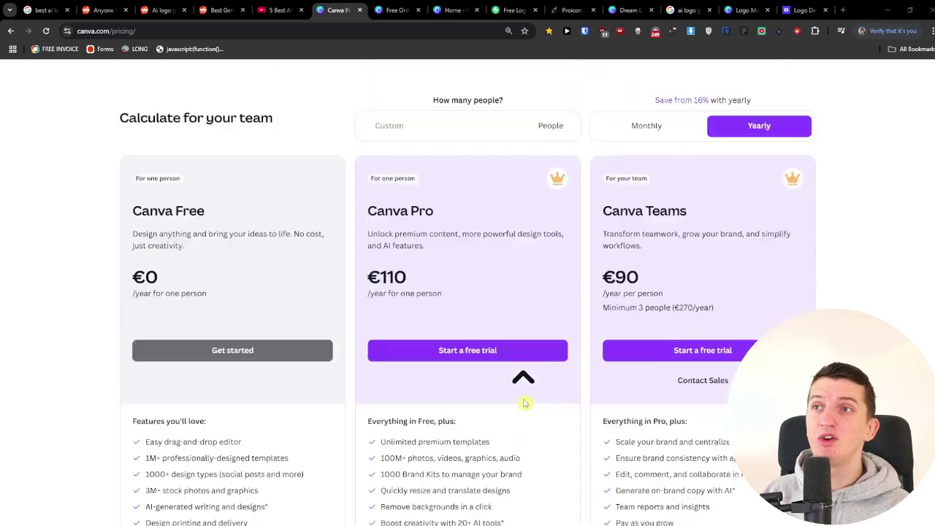
pyautogui.click(397, 9)
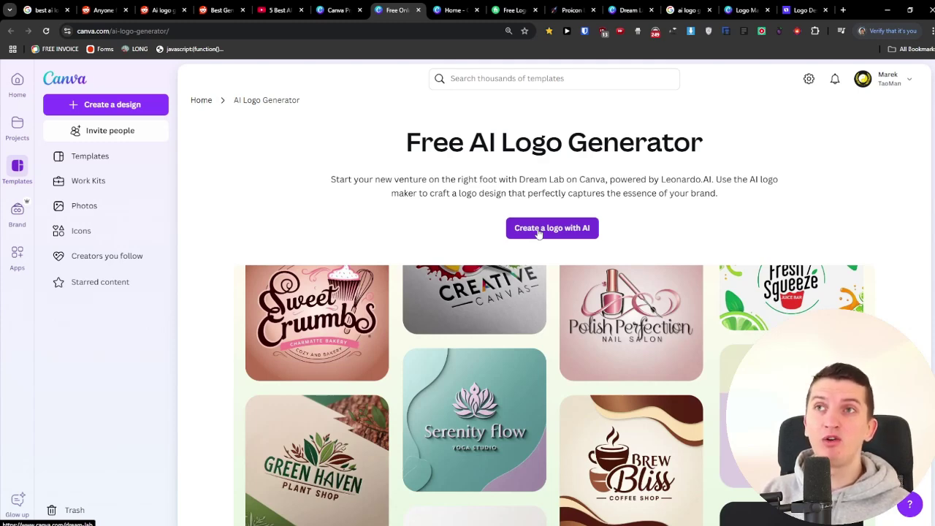
pyautogui.moveTo(741, 9); pyautogui.dragTo(463, 9)
pyautogui.click(162, 264)
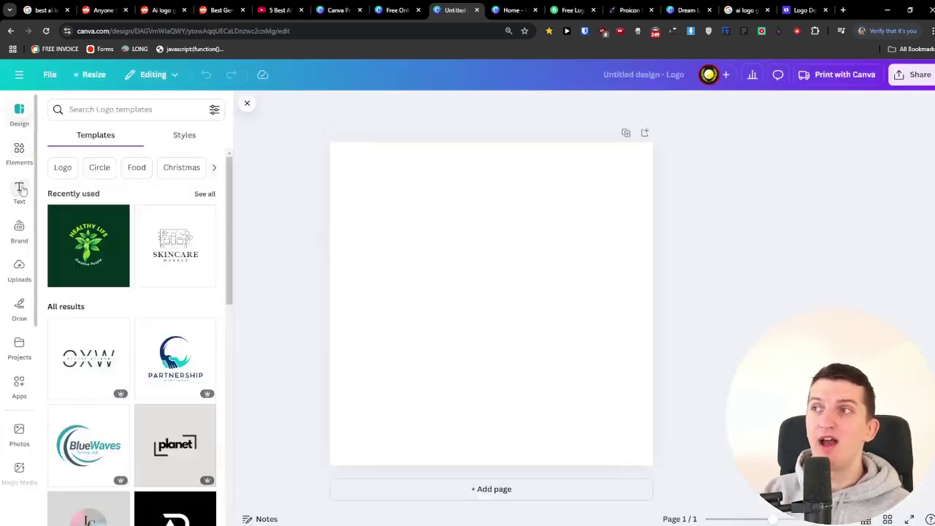
# Step: Browse the ready-made logo templates offered for the blank design
pyautogui.scroll(-3, 162, 325)
pyautogui.scroll(-5, 154, 294)
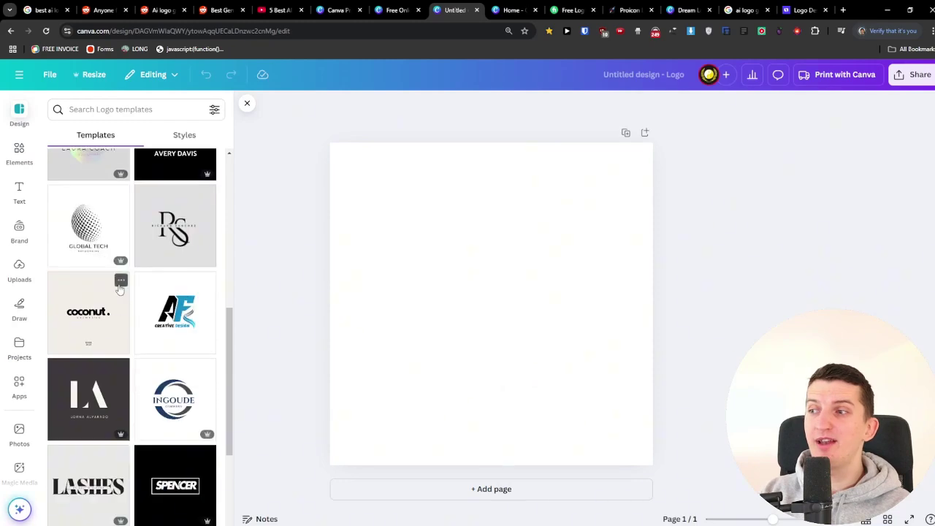
pyautogui.scroll(-4, 154, 294)
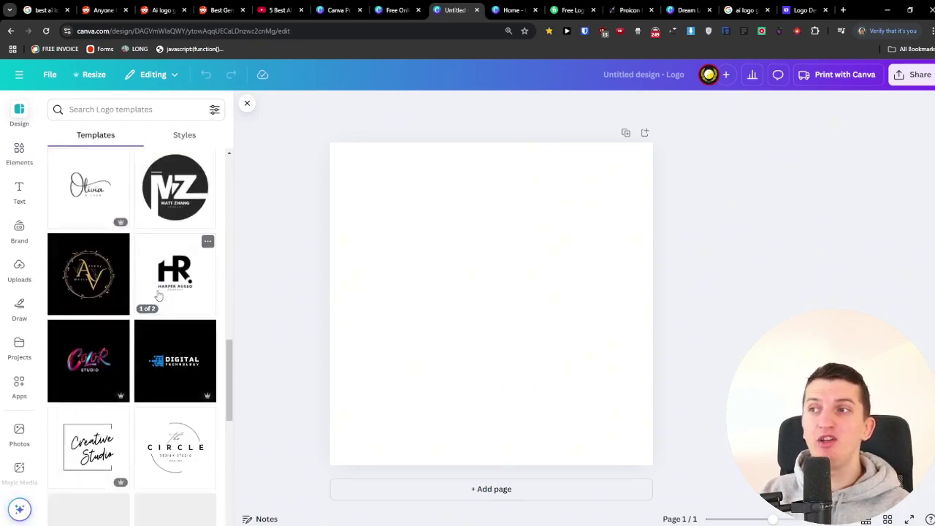
pyautogui.scroll(-3, 162, 295)
pyautogui.scroll(-3, 162, 296)
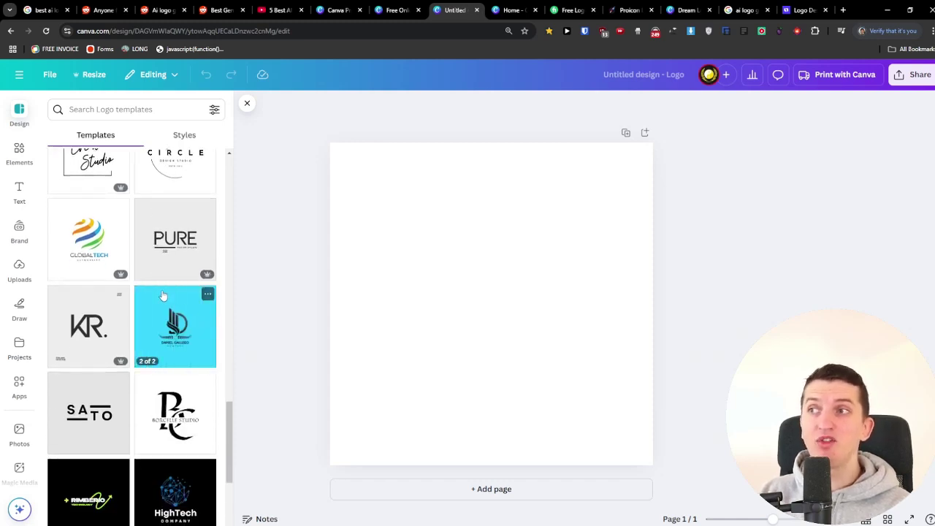
pyautogui.scroll(-3, 163, 296)
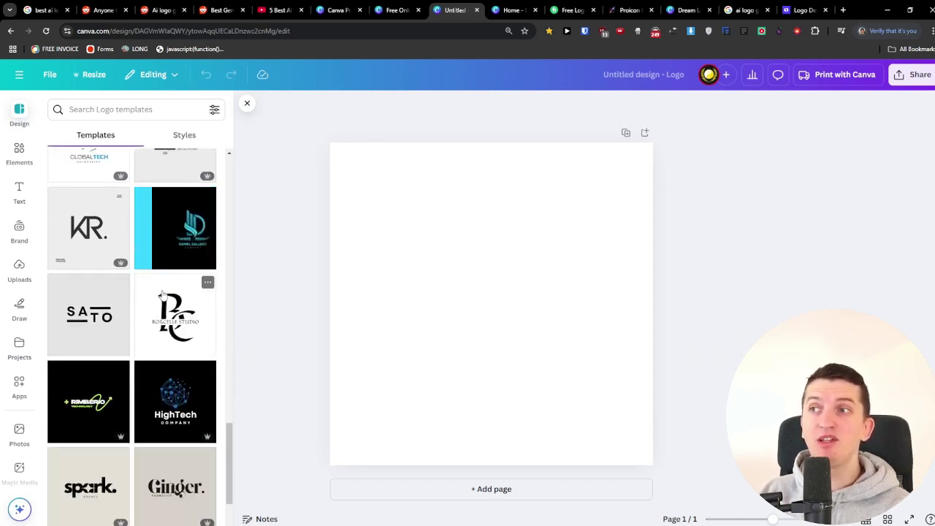
# Step: Return to the Free AI Logo Generator page and open Dream Lab with its image description ready for input
pyautogui.click(393, 6)
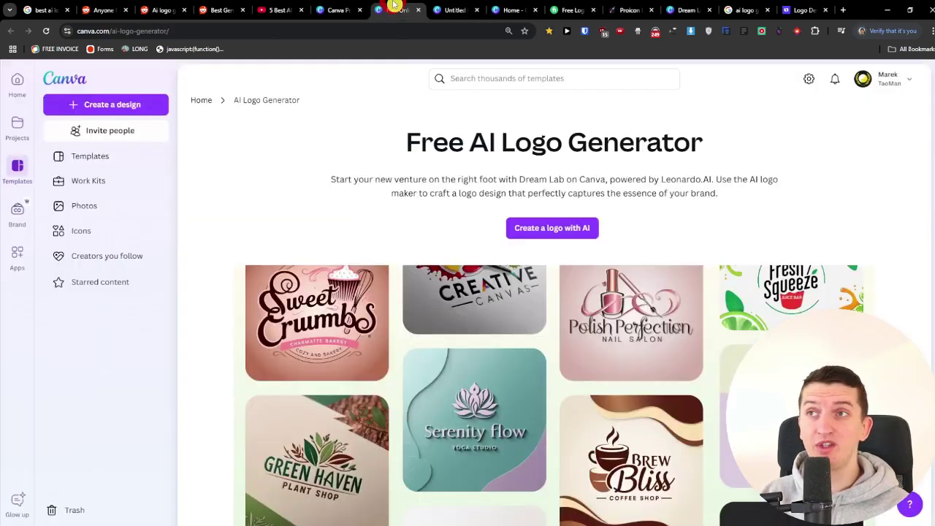
pyautogui.click(543, 231)
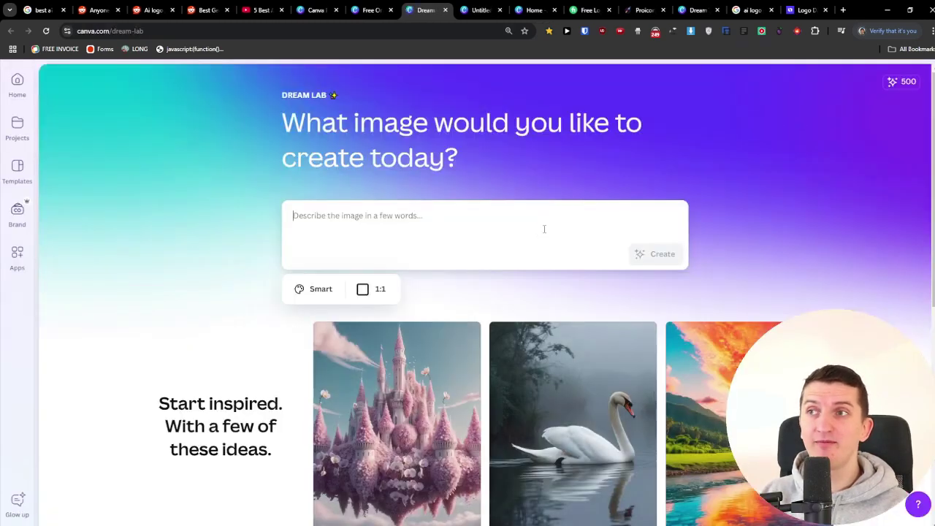
pyautogui.click(543, 228)
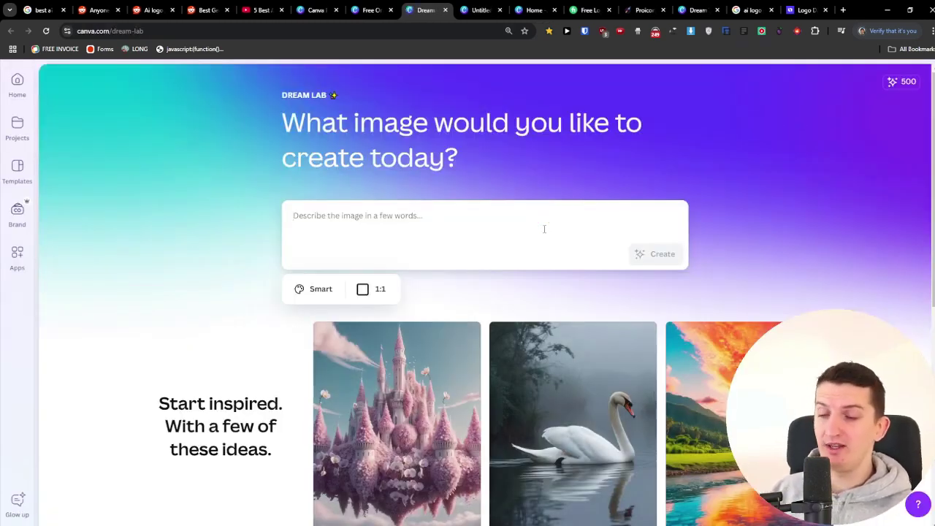
# Step: Begin the image description with 'I do business consultation, I want you to Generate a logo with "Business Soul" In'
pyautogui.press('shift')
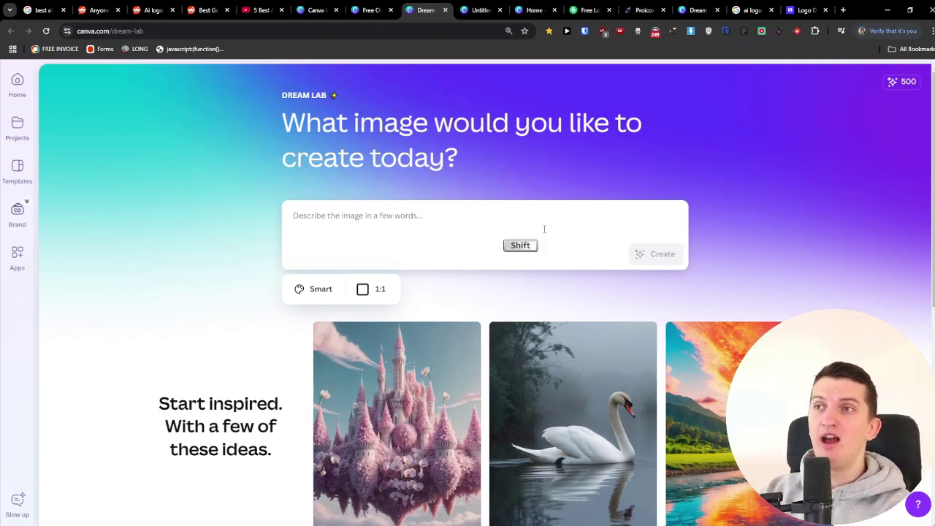
pyautogui.write('lO')
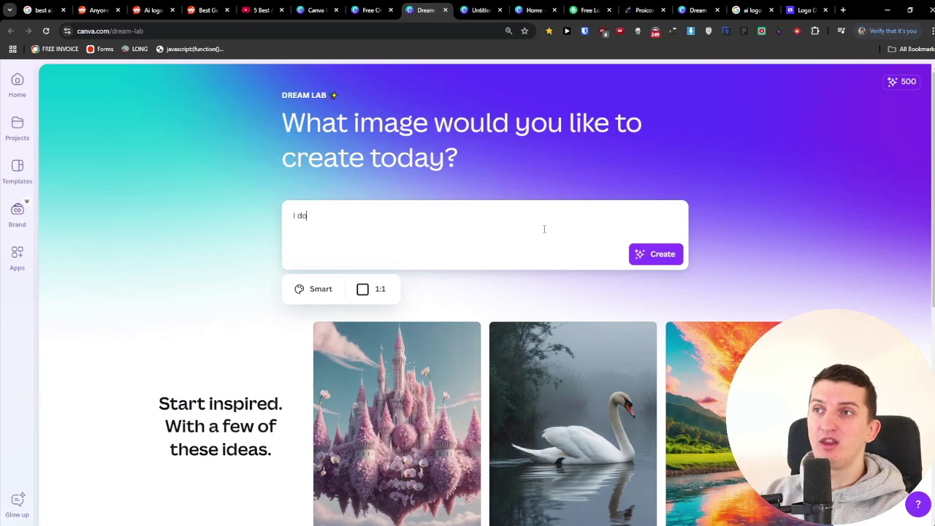
pyautogui.write('do business consultation')
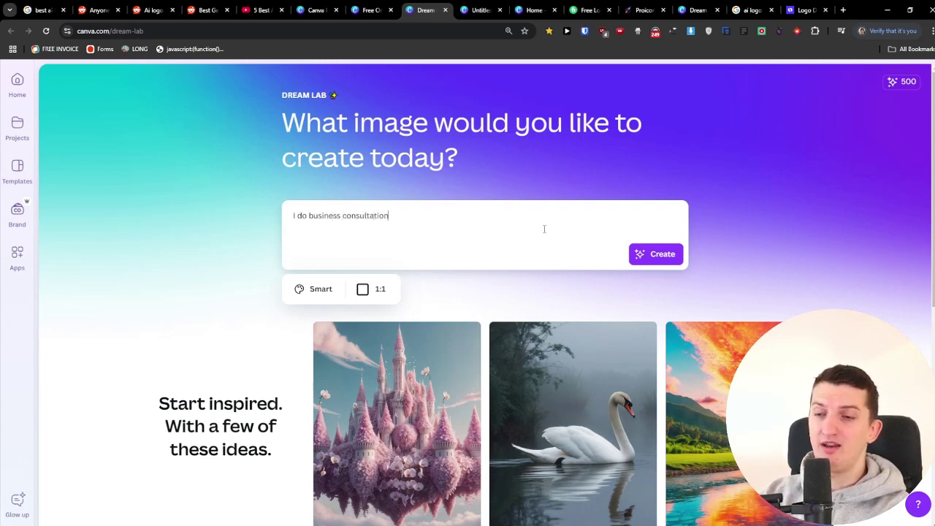
pyautogui.write(', I want')
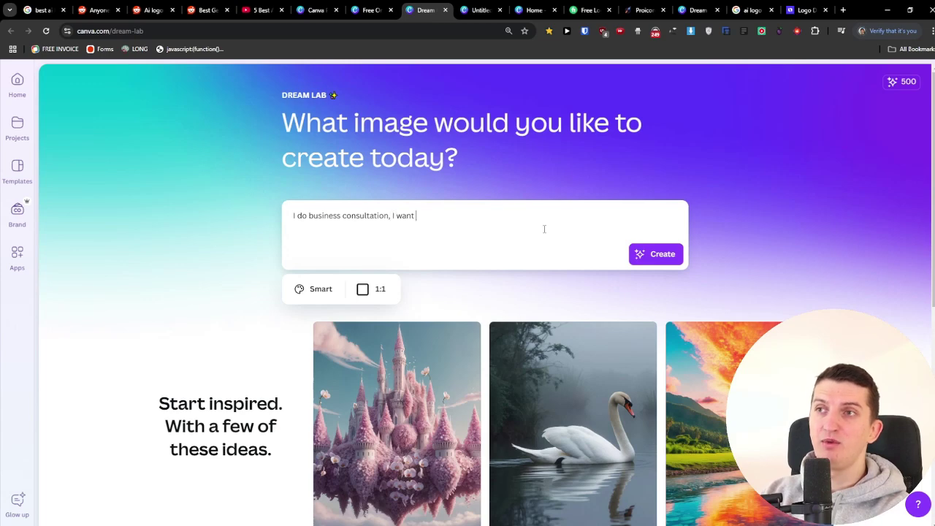
pyautogui.write(' you to Generate a l')
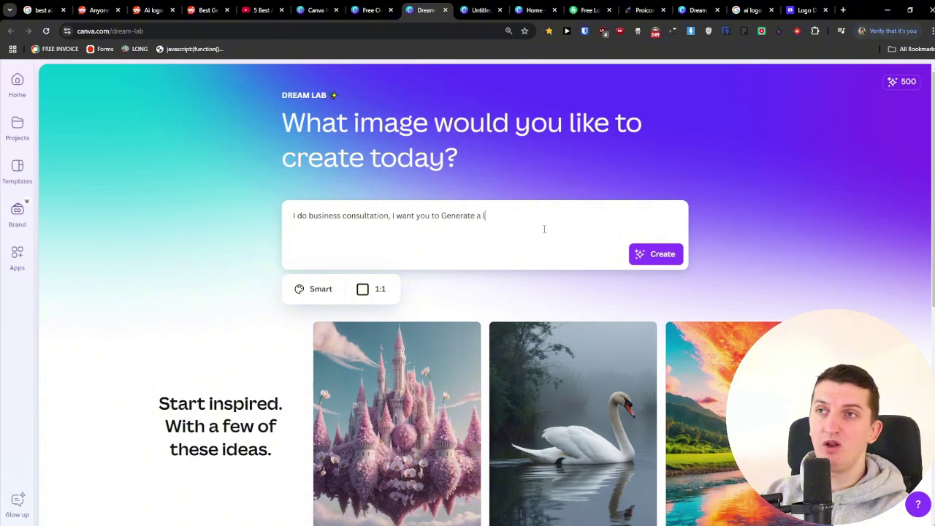
pyautogui.write('ogo with "Busi')
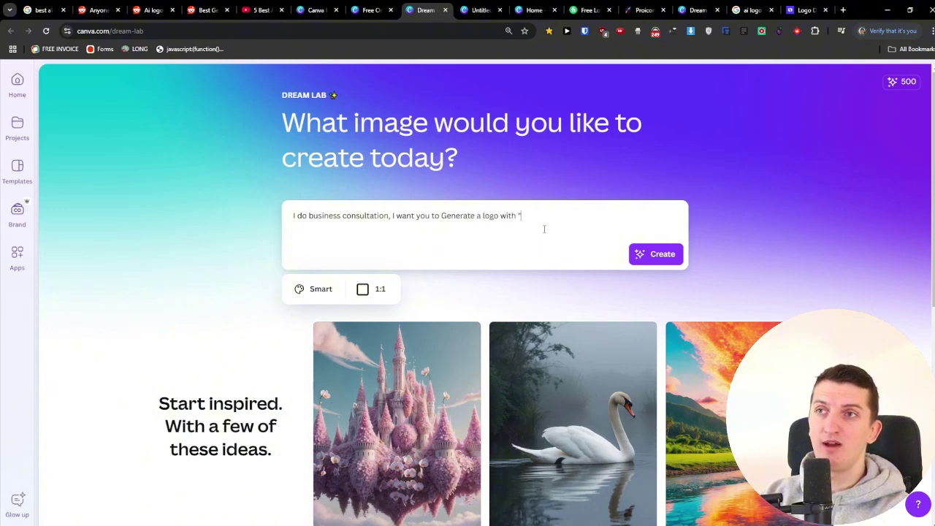
pyautogui.write('ness Soul" In')
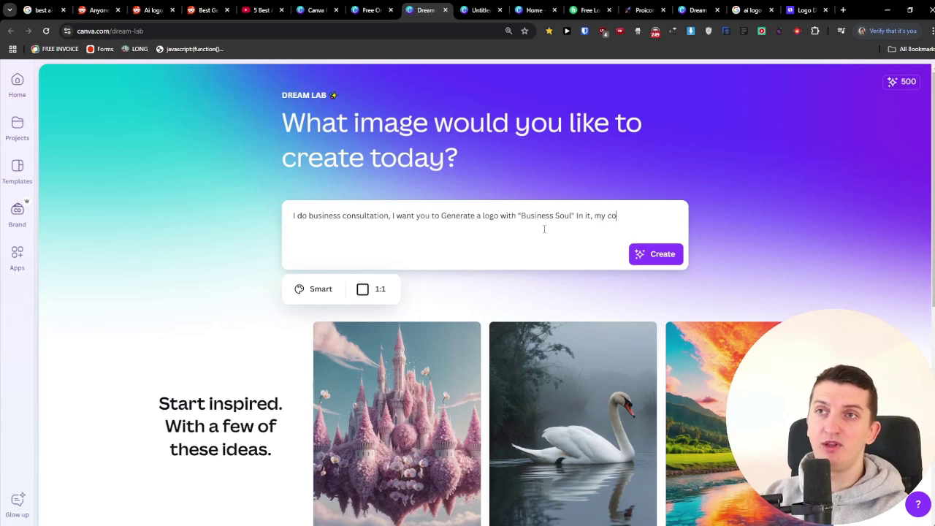
# Step: Complete the image description with 'it, I focus on being authentic in business to help others'
pyautogui.write('it, my comp')
pyautogui.press('BackSpace')
pyautogui.press('BackSpace')
pyautogui.press('BackSpace')
pyautogui.press('BackSpace')
pyautogui.press('BackSpace')
pyautogui.press('BackSpace')
pyautogui.press('BackSpace')
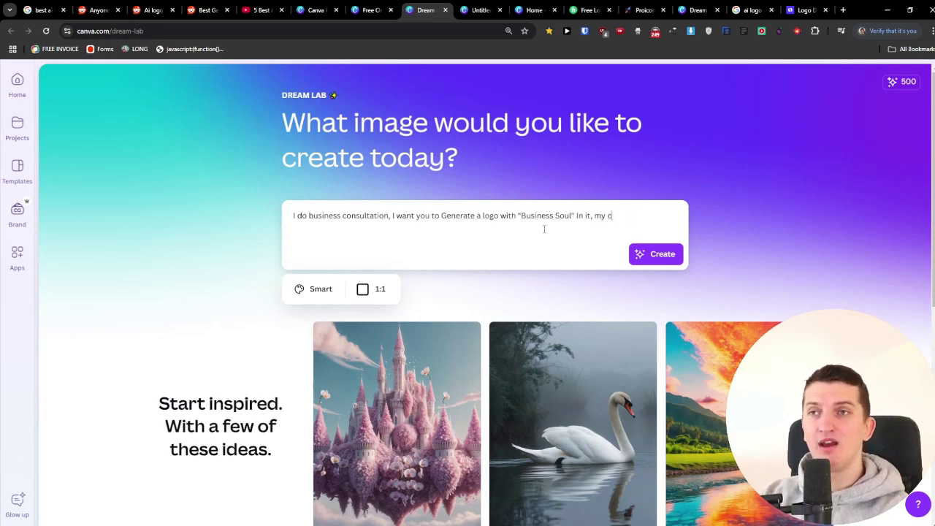
pyautogui.write('I focus on')
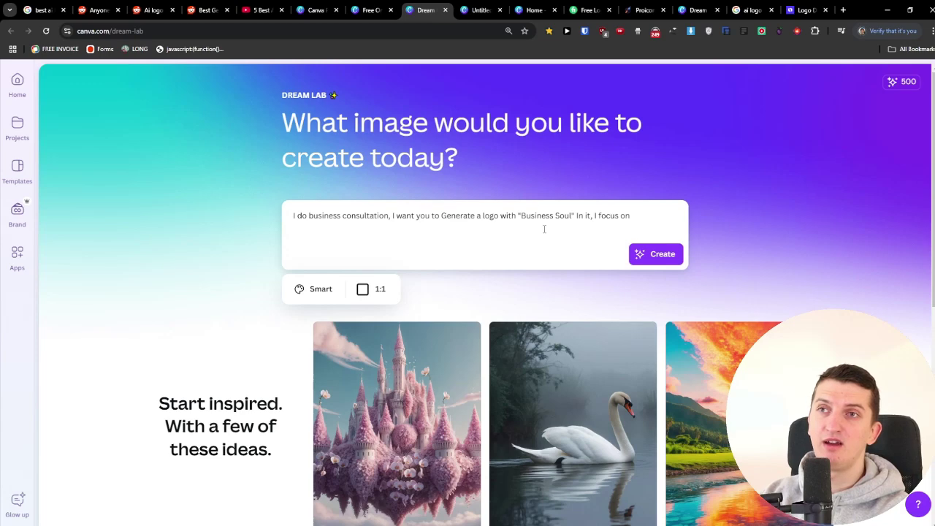
pyautogui.write('being authentic in business to help others')
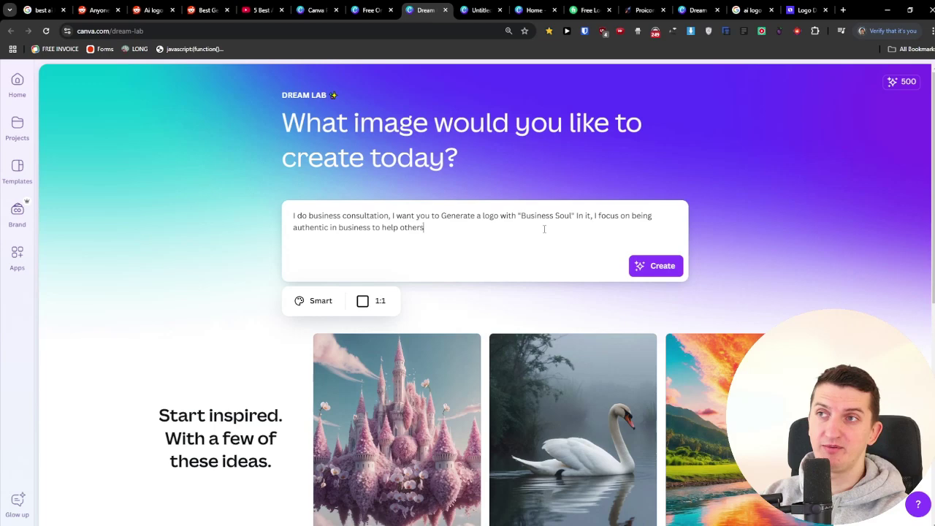
# Step: Generate two sets of Business Soul logo images from the finished description, keeping the Smart style and 1:1 ratio
pyautogui.hotkey('ctrl', 'a')
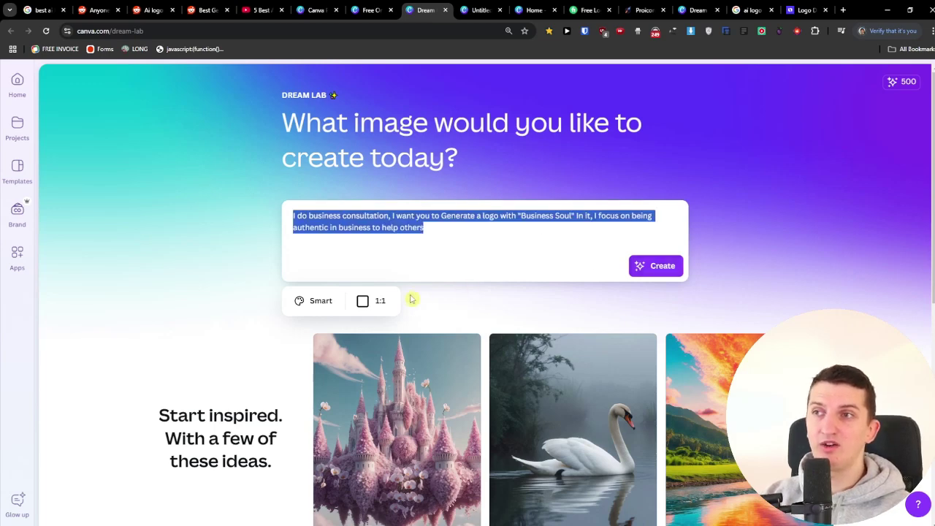
pyautogui.click(655, 267)
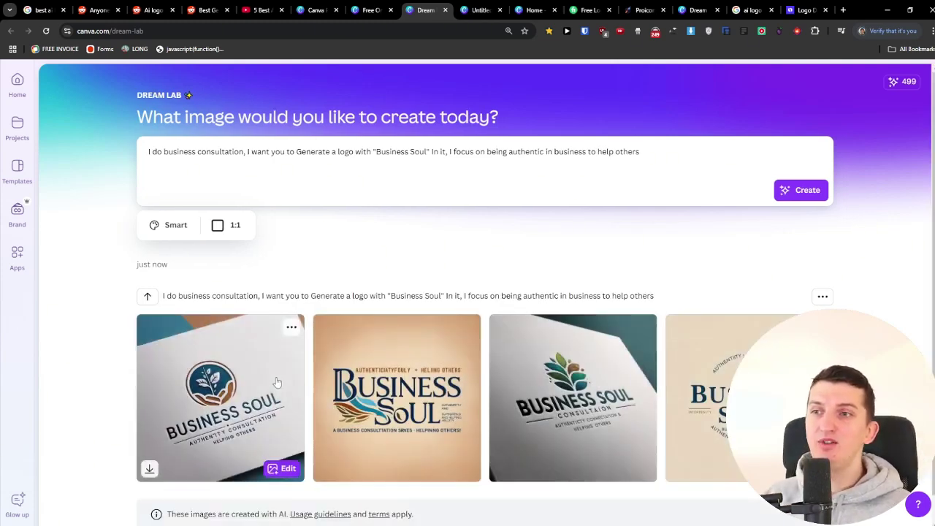
pyautogui.scroll(-1, 125, 385)
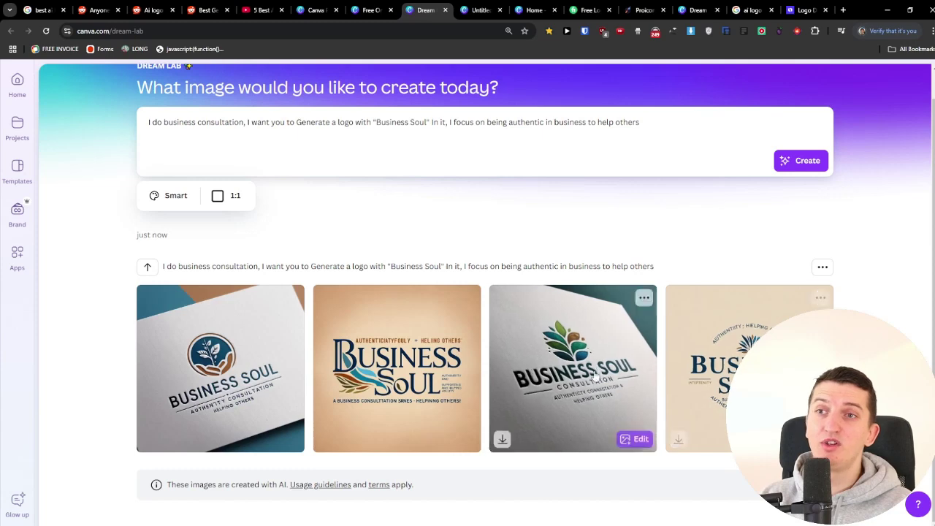
pyautogui.click(793, 167)
# Step: Compare the generated Business Soul logos and view the tree logo on the grey background enlarged
pyautogui.scroll(-3, 368, 309)
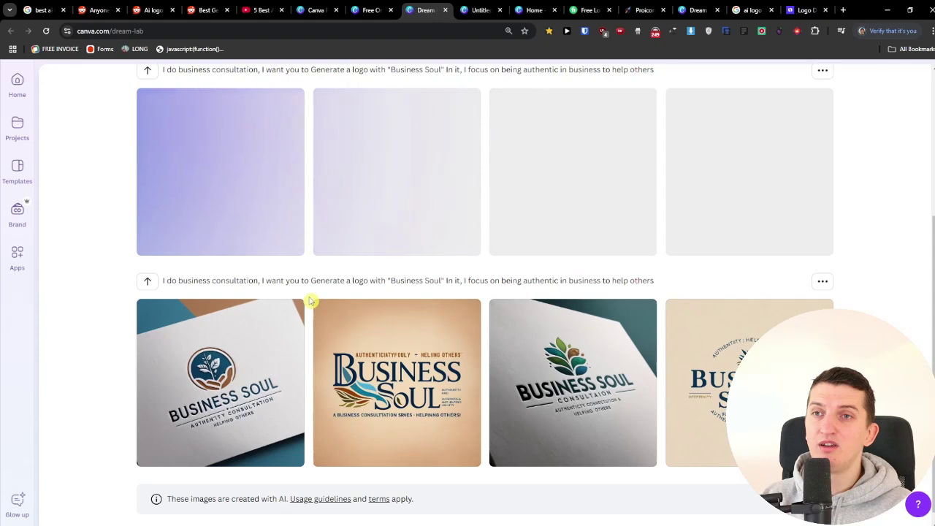
pyautogui.scroll(3, 311, 300)
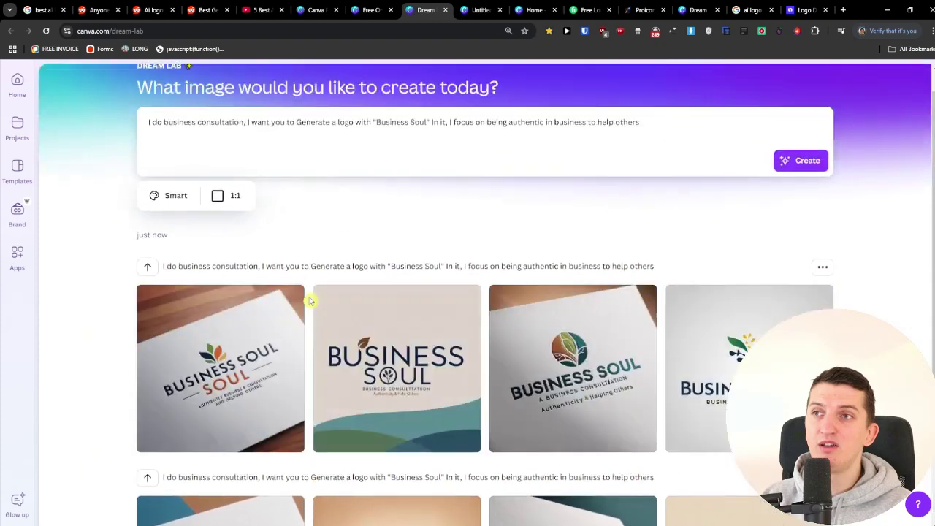
pyautogui.scroll(-2, 310, 299)
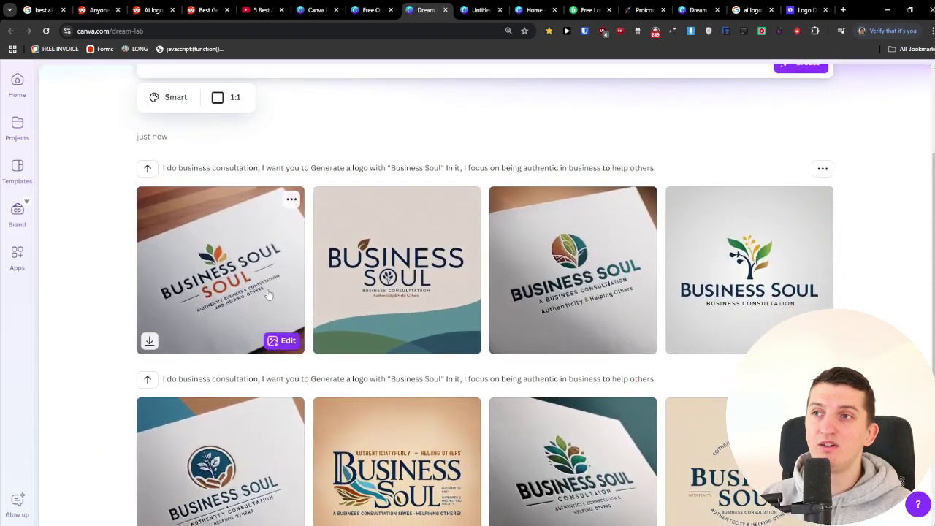
pyautogui.scroll(2, 277, 292)
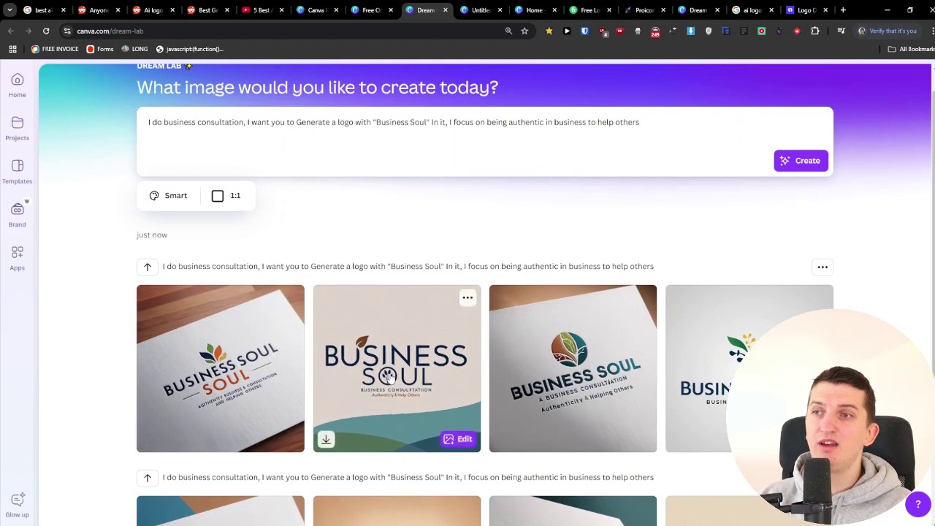
pyautogui.scroll(-2, 688, 367)
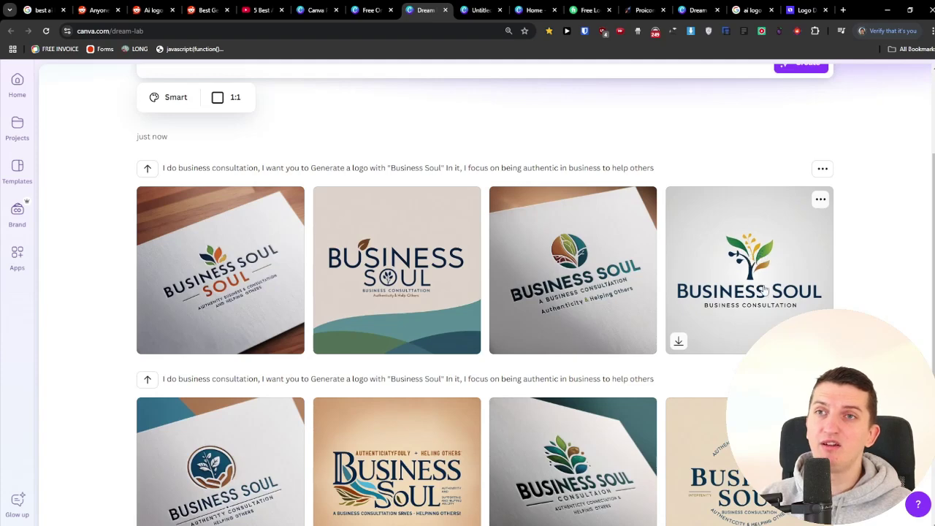
pyautogui.click(736, 268)
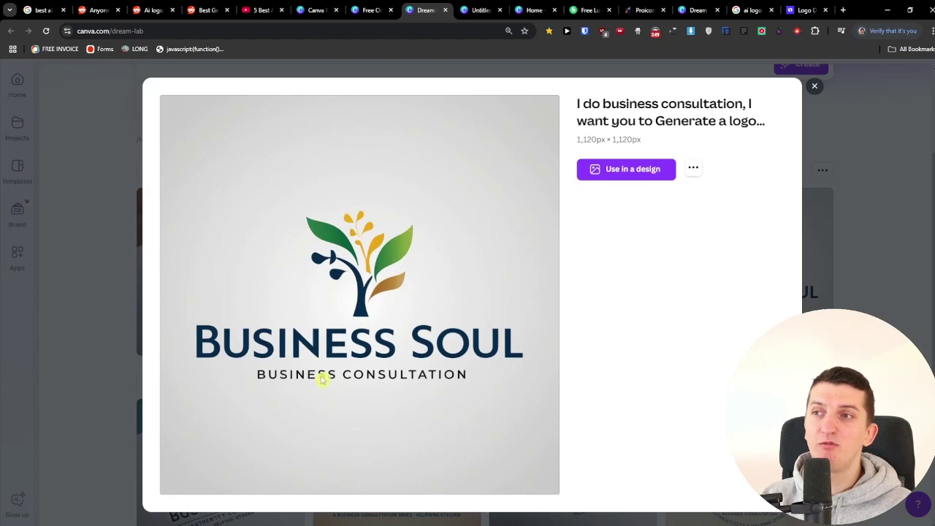
pyautogui.click(116, 293)
pyautogui.scroll(2, 331, 349)
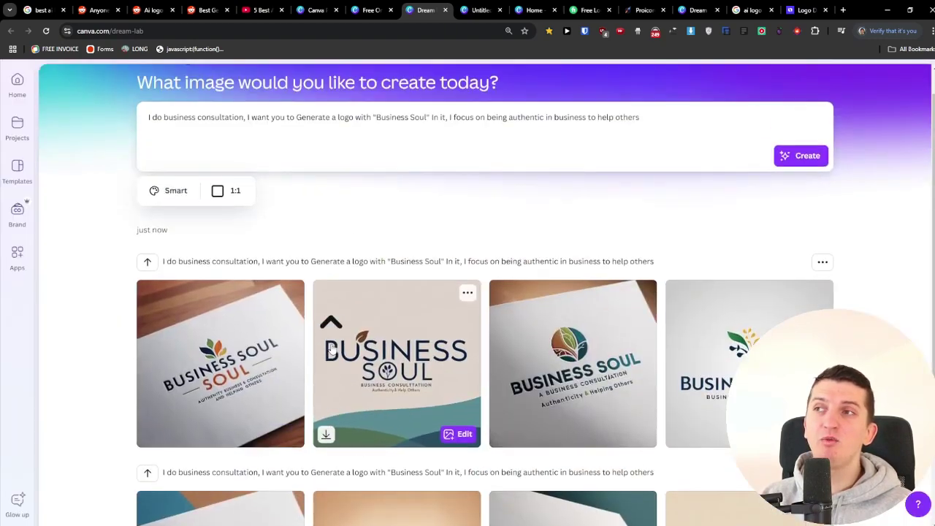
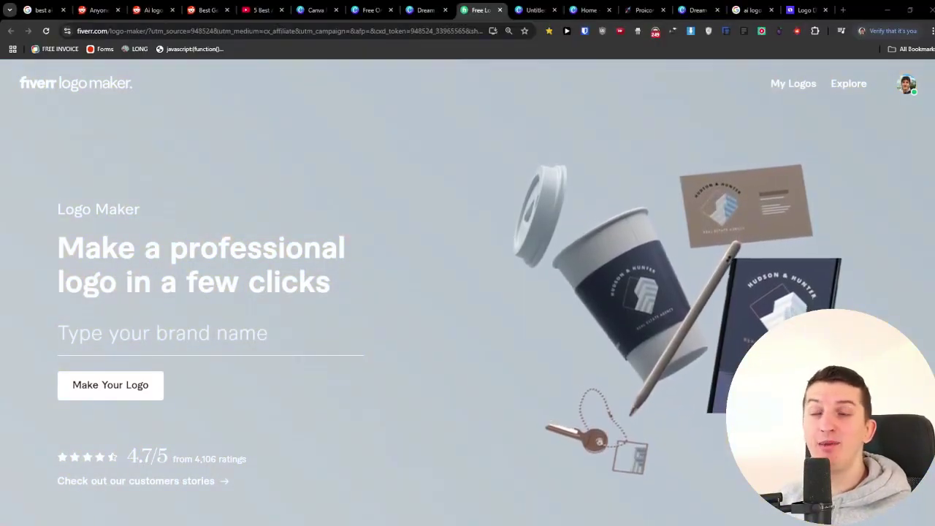
# Step: Switch to Fiverr Logo Maker and start a logo with the brand name "Business Soul"
pyautogui.click(114, 340)
pyautogui.write('Business Soul')
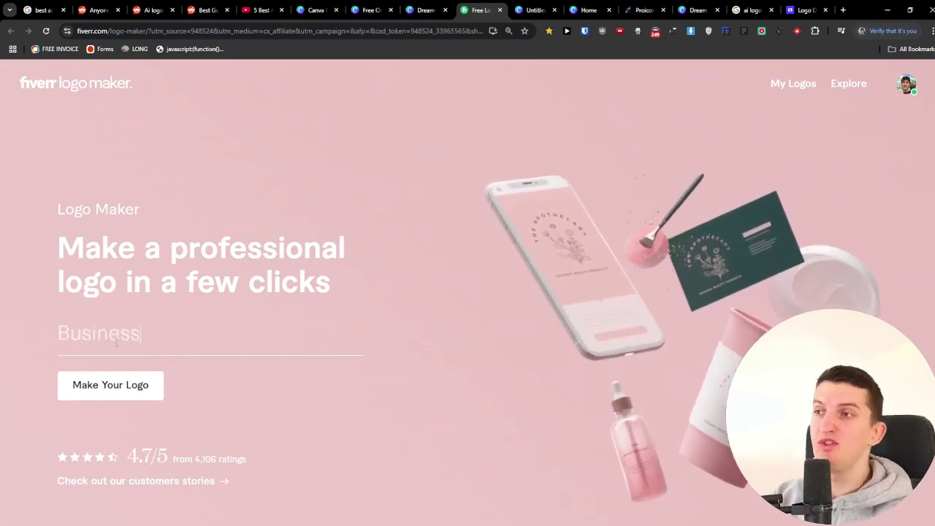
pyautogui.click(131, 386)
pyautogui.click(130, 387)
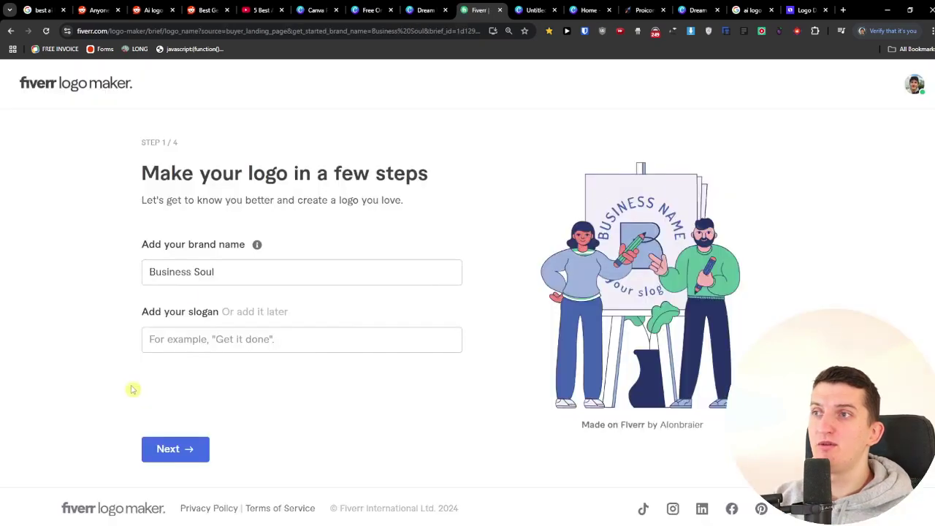
# Step: Add the slogan "Being Authentic" and continue to the brand details
pyautogui.click(280, 337)
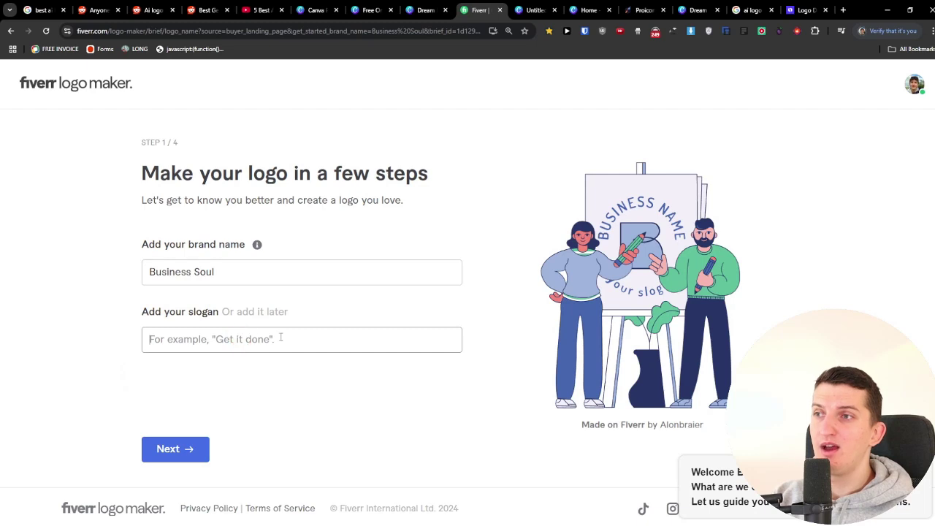
pyautogui.write('Au')
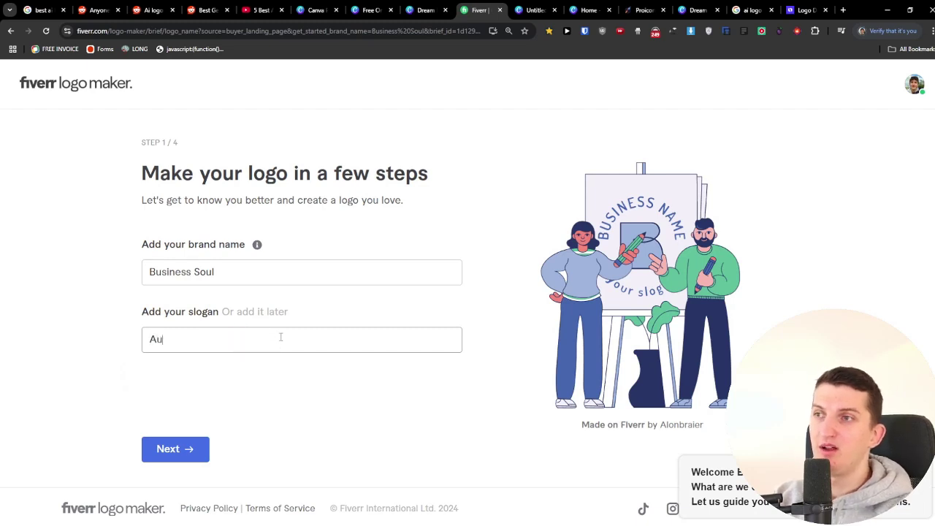
pyautogui.press('BackSpace')
pyautogui.press('BackSpace')
pyautogui.write('Being Authentic')
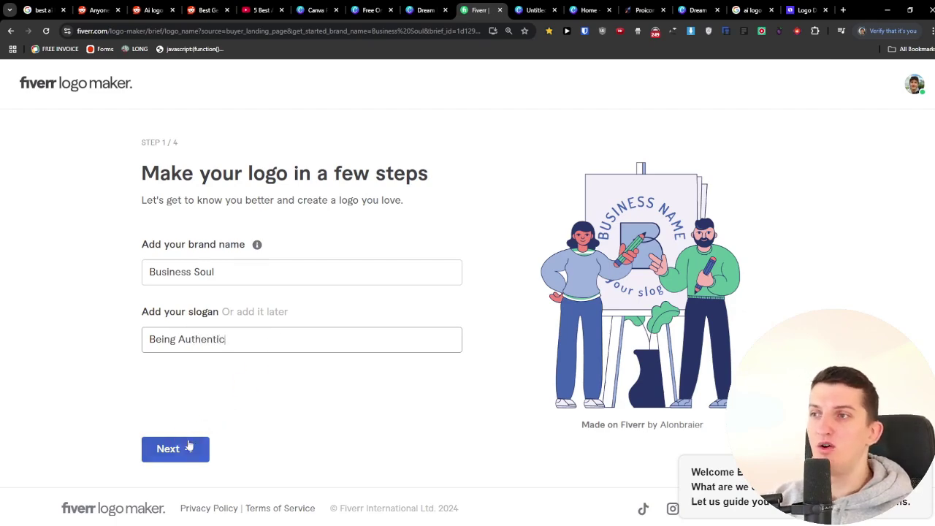
pyautogui.click(186, 446)
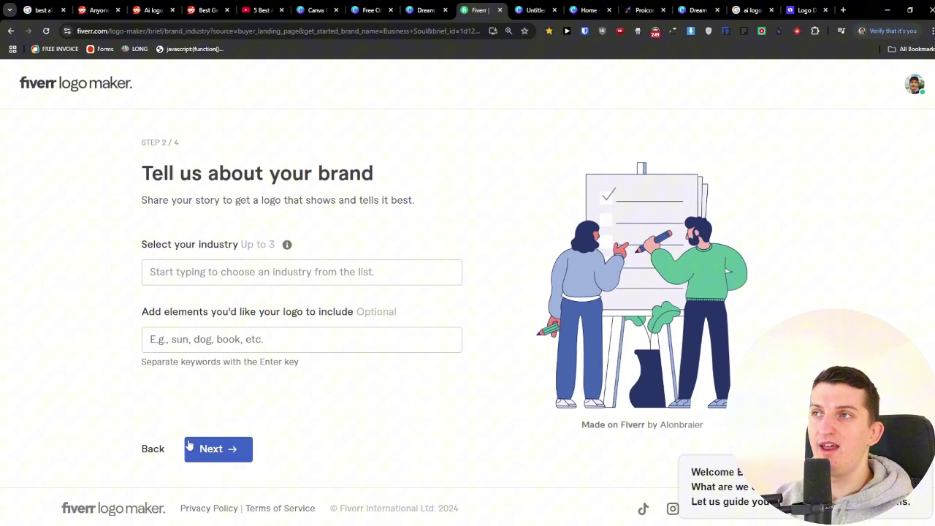
# Step: Find consulting among the industries and choose Personal Consulting as the brand's industry
pyautogui.click(177, 275)
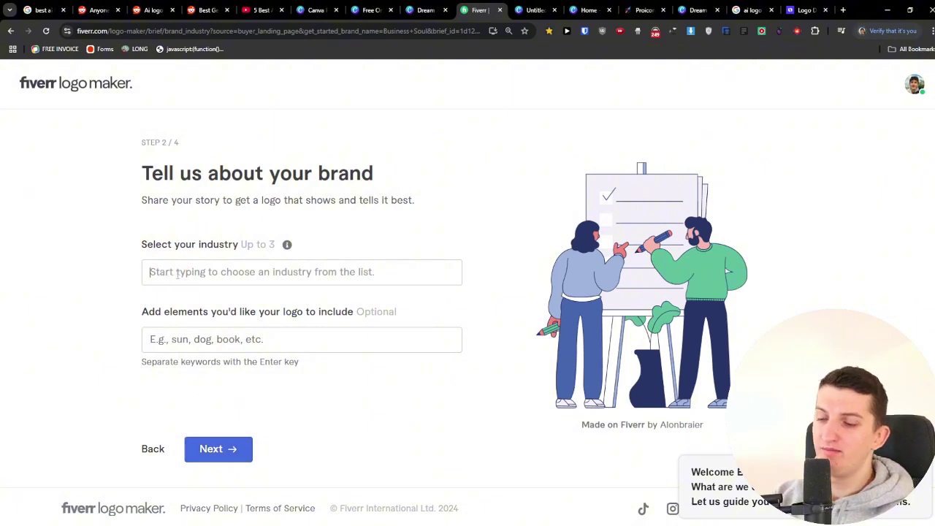
pyautogui.write('Con')
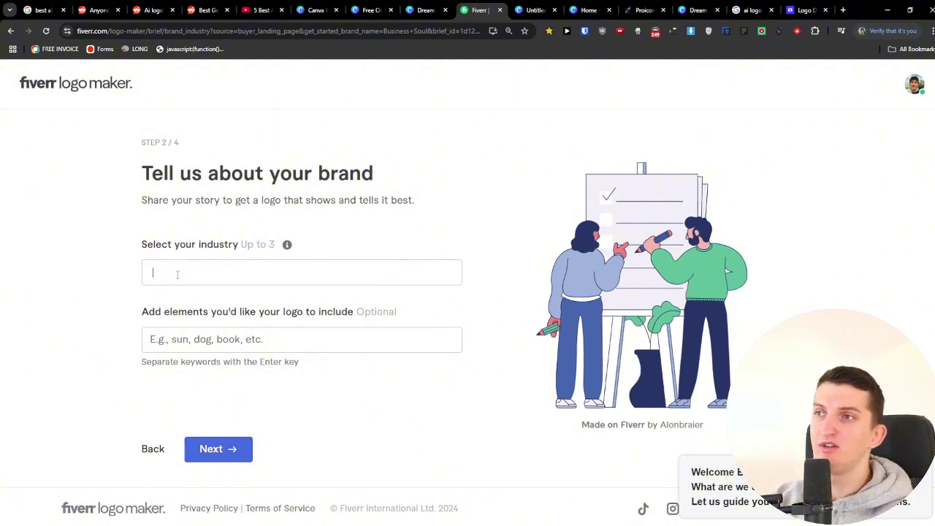
pyautogui.write('Con')
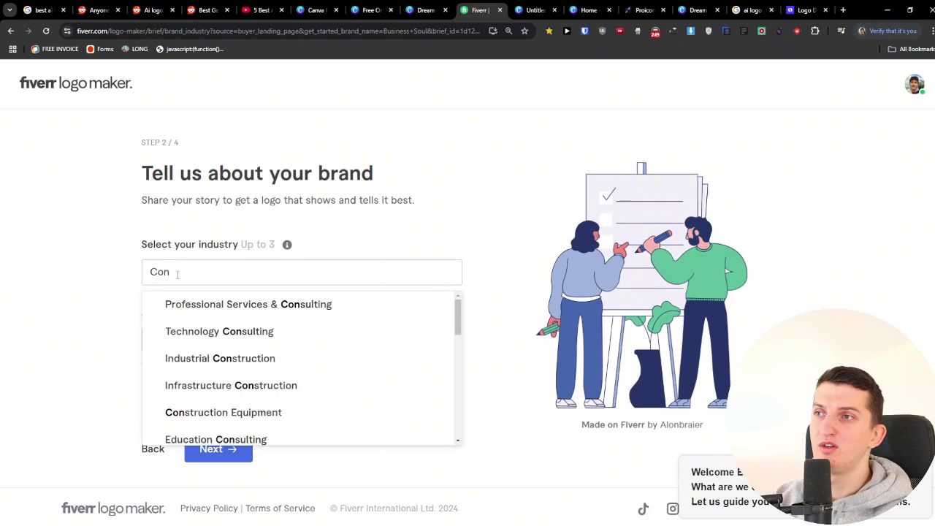
pyautogui.press('BackSpace')
pyautogui.press('BackSpace')
pyautogui.press('BackSpace')
pyautogui.write('c')
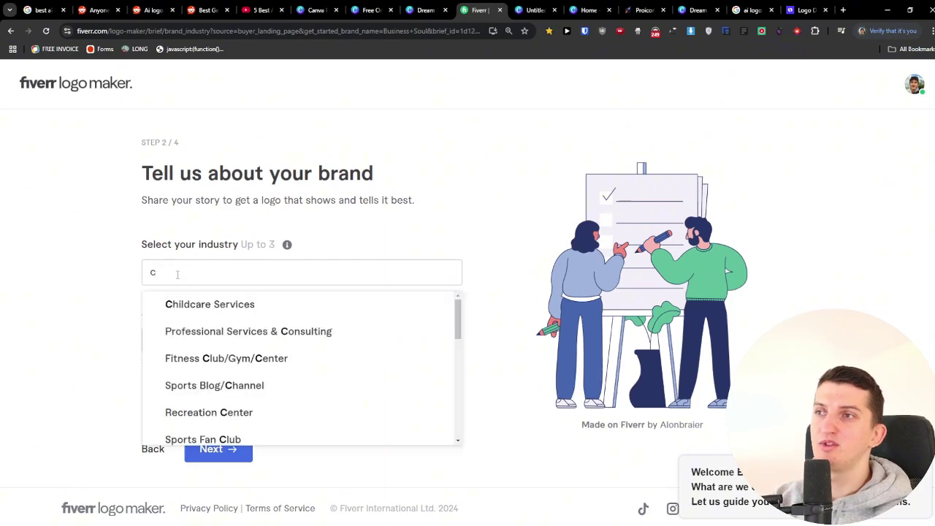
pyautogui.scroll(-5, 223, 325)
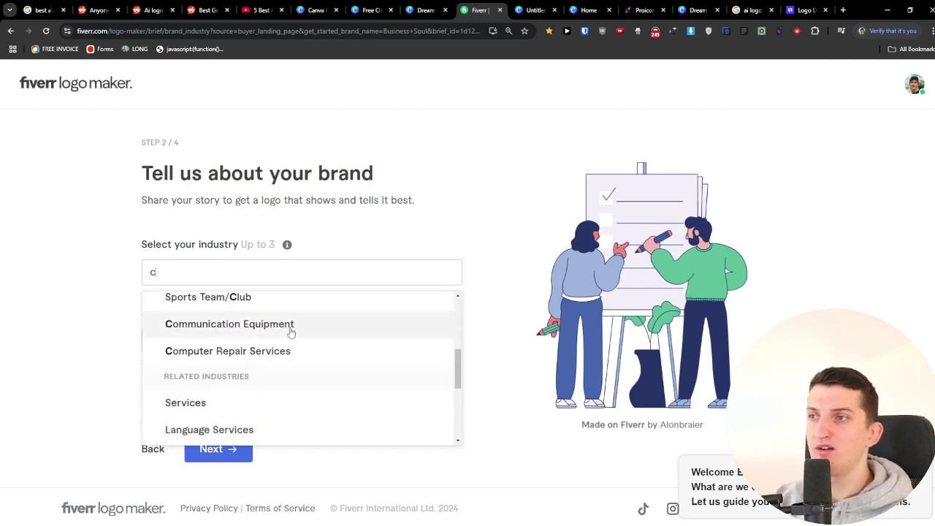
pyautogui.scroll(-3, 288, 352)
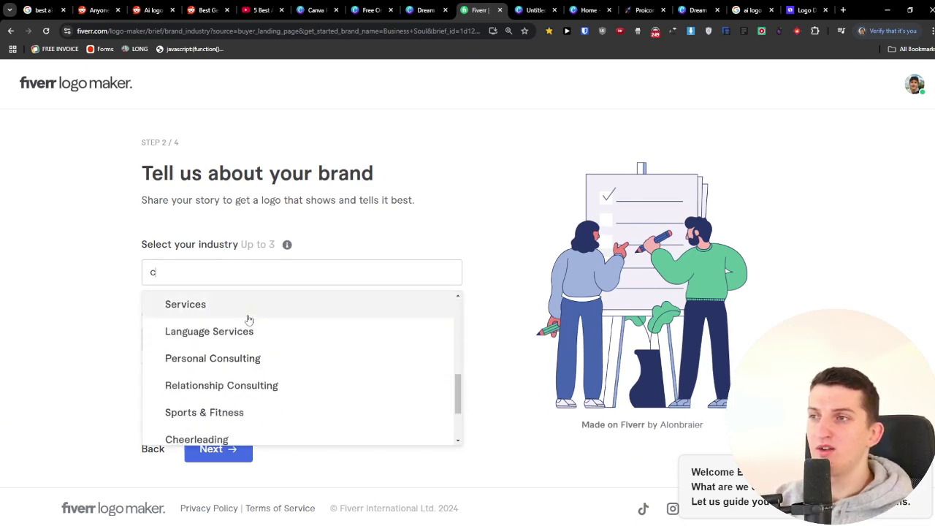
pyautogui.click(290, 360)
pyautogui.click(296, 279)
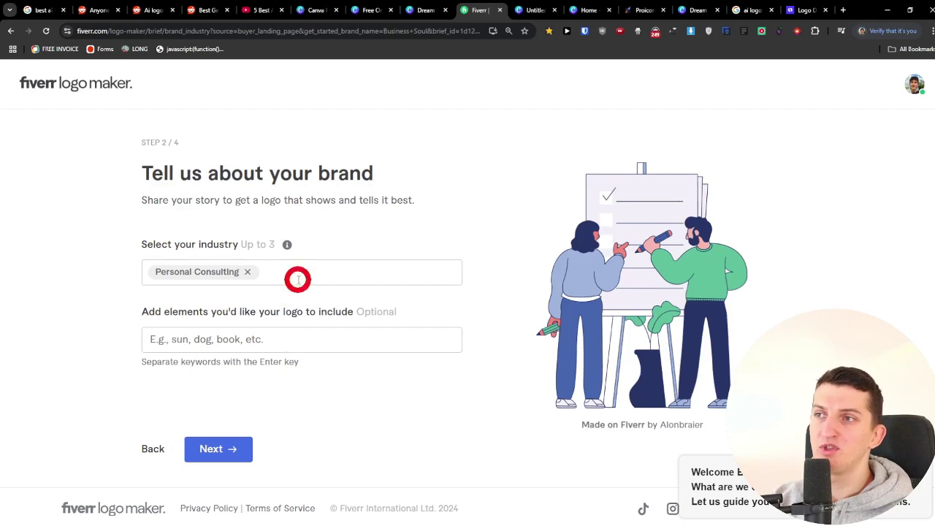
# Step: Add "Gold" and "tree" as elements to include in the logo and continue to the style choice
pyautogui.click(290, 340)
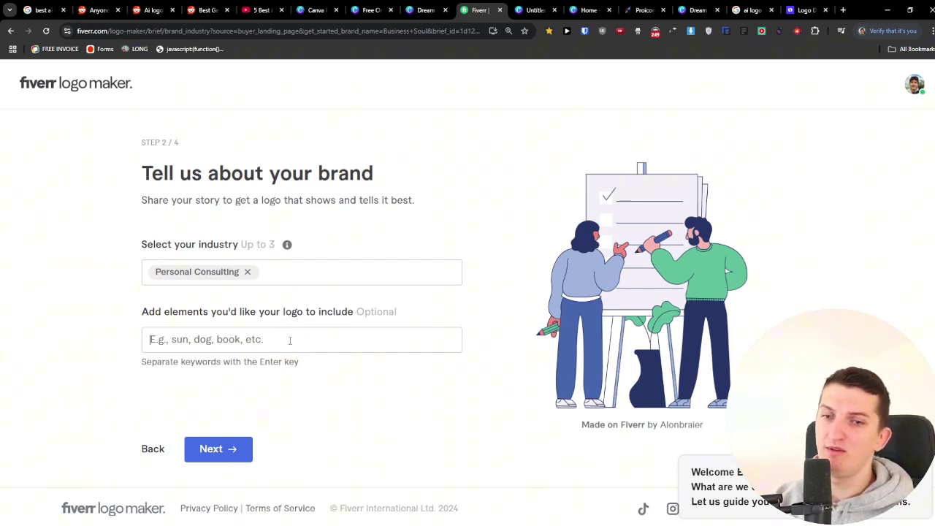
pyautogui.write('Gold')
pyautogui.press('Return')
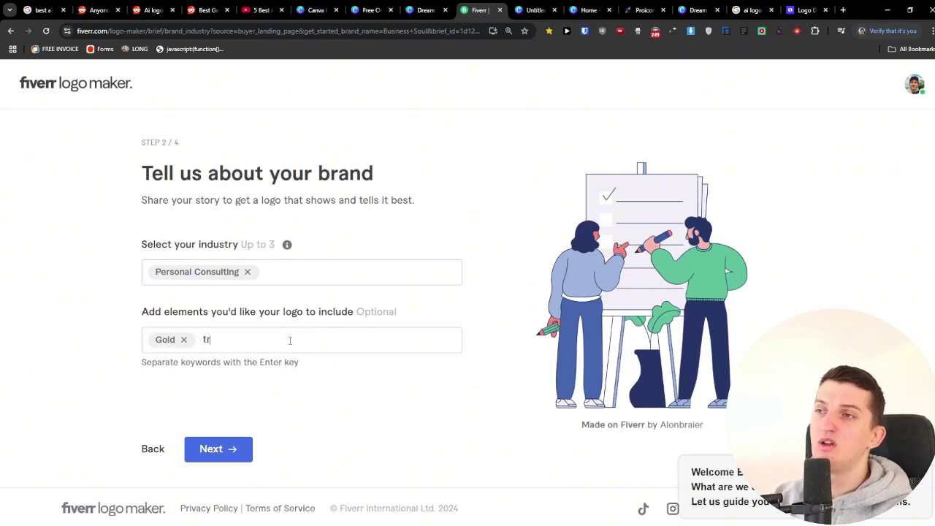
pyautogui.write('tree')
pyautogui.press('Return')
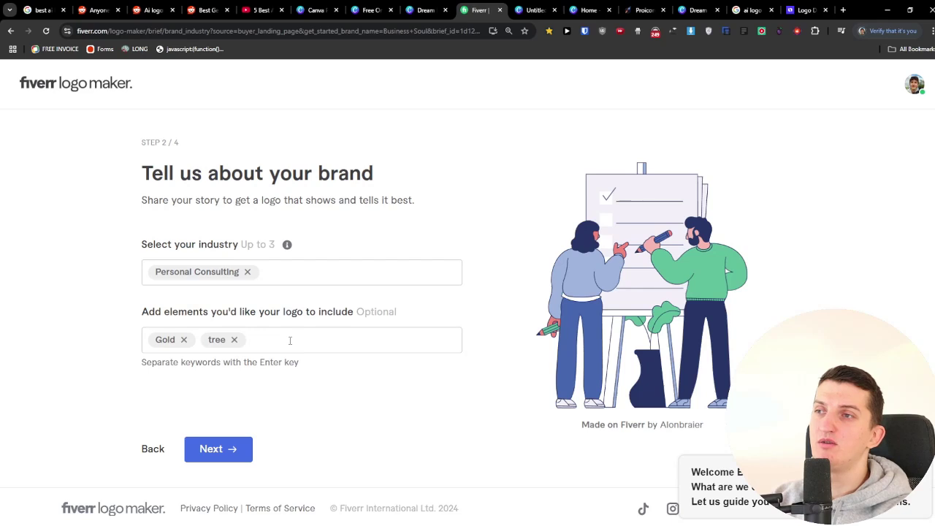
pyautogui.click(250, 443)
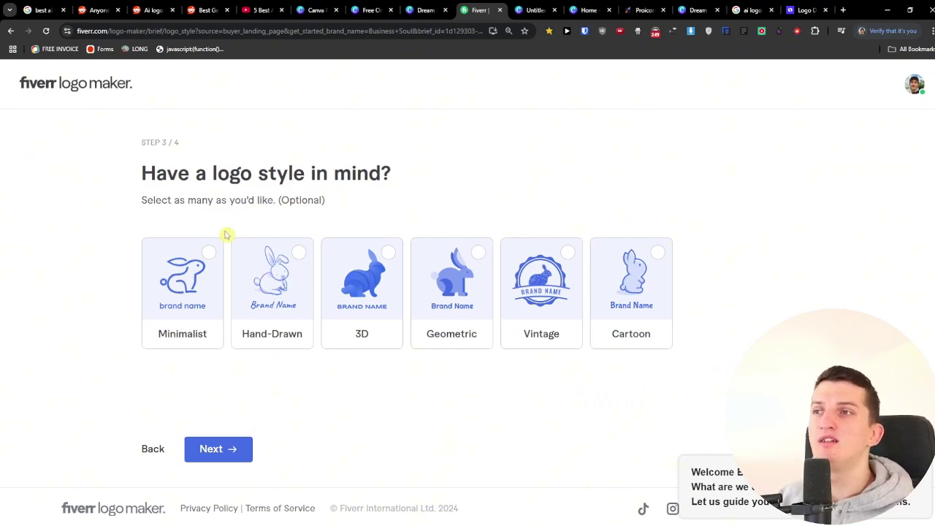
# Step: Select the Minimalist and Vintage logo styles and continue to the brand personality settings
pyautogui.click(216, 261)
pyautogui.click(459, 280)
pyautogui.click(459, 280)
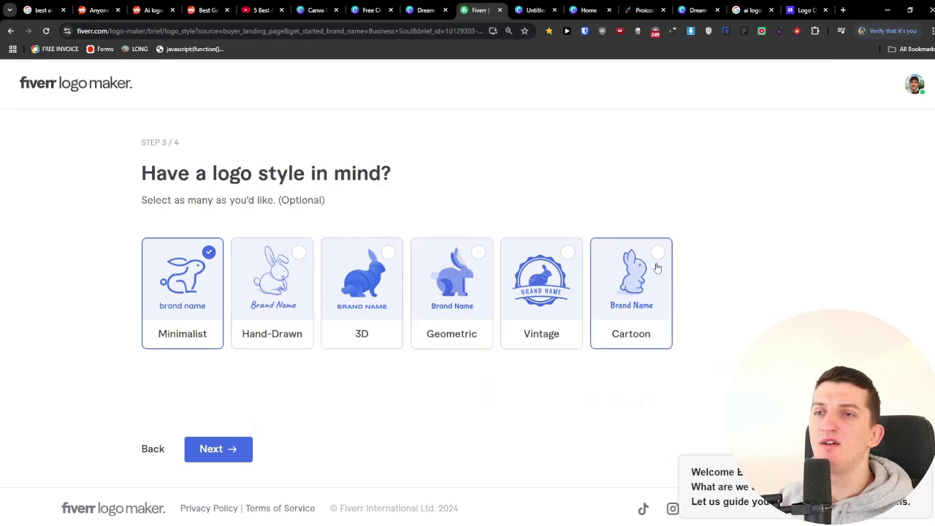
pyautogui.click(559, 279)
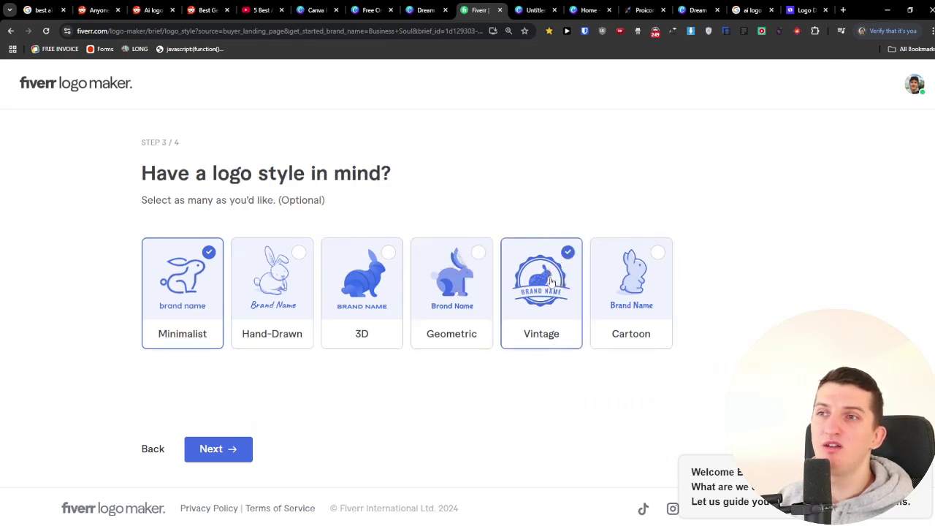
pyautogui.click(478, 288)
pyautogui.click(225, 453)
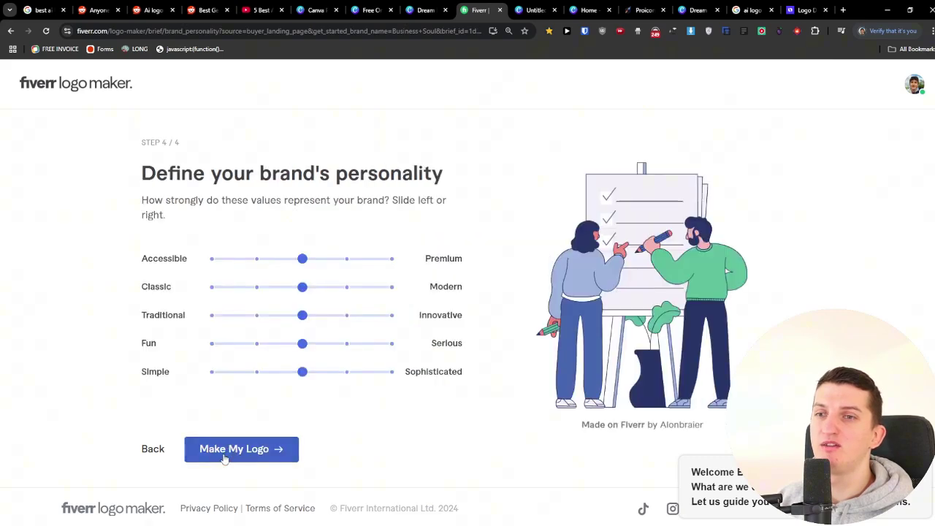
# Step: Set the personality fully to Premium, one notch towards Modern, Innovative and Simple, keep Fun–Serious centred, and generate the logos
pyautogui.moveTo(148, 179); pyautogui.dragTo(434, 212)
pyautogui.click(420, 232)
pyautogui.moveTo(313, 263); pyautogui.dragTo(394, 266)
pyautogui.click(348, 292)
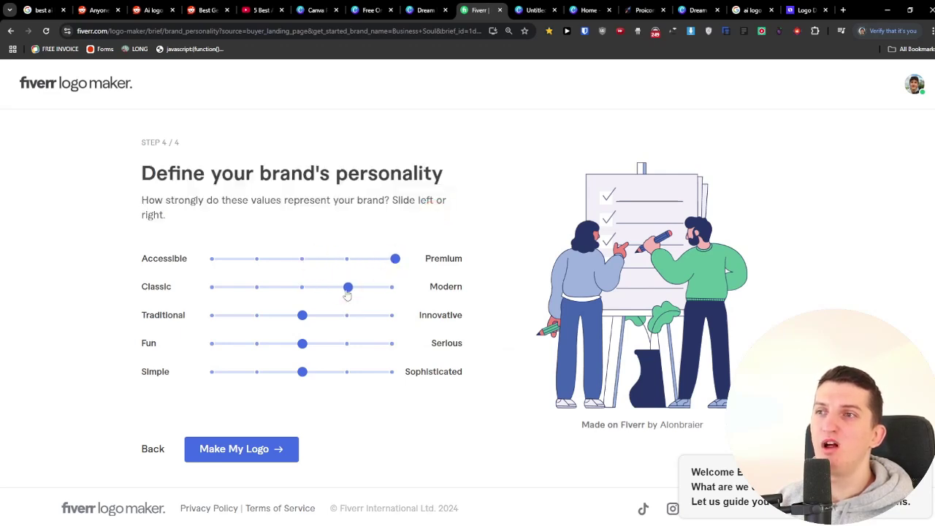
pyautogui.click(347, 320)
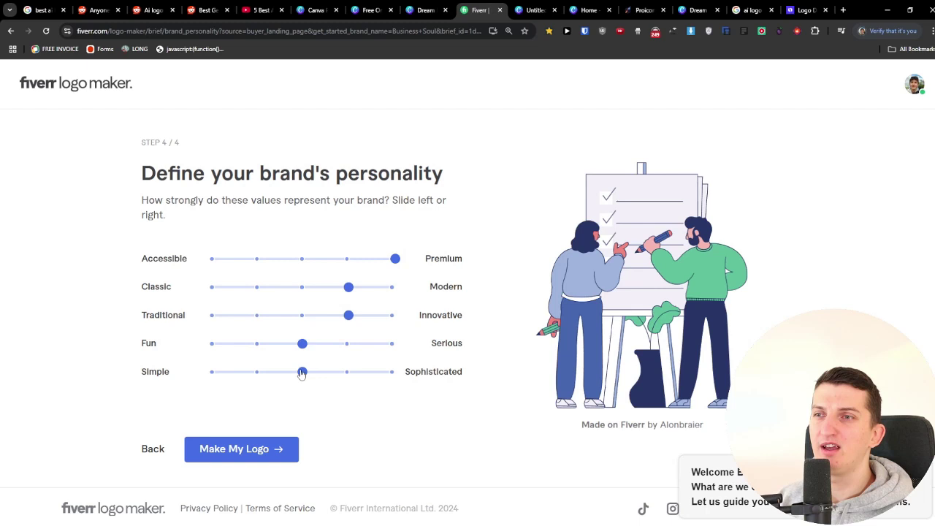
pyautogui.click(257, 373)
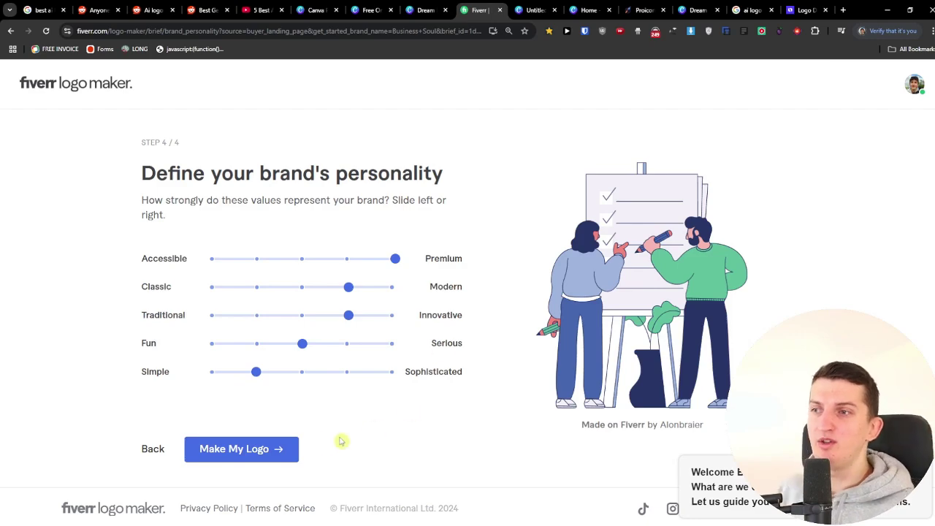
pyautogui.click(258, 447)
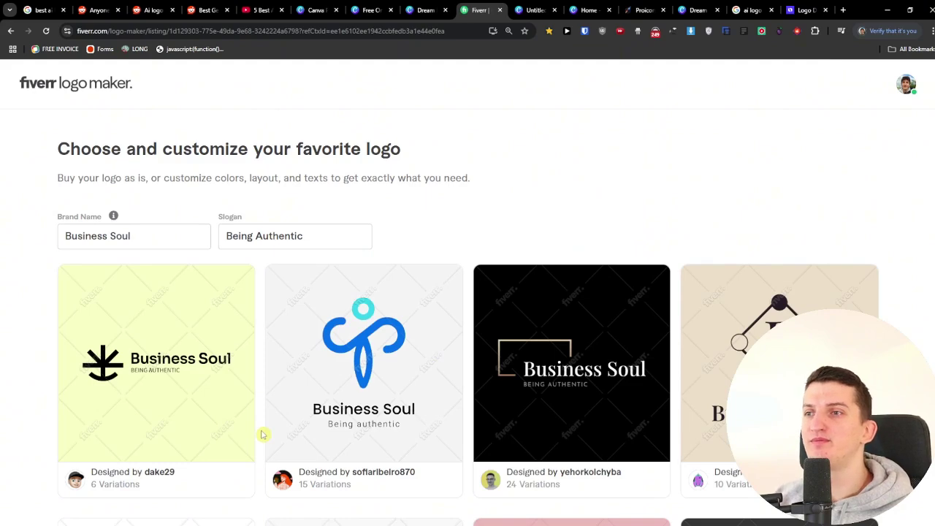
# Step: Look through the generated Business Soul logo designs and compare their symbols, colours and layouts
pyautogui.scroll(-3, 266, 317)
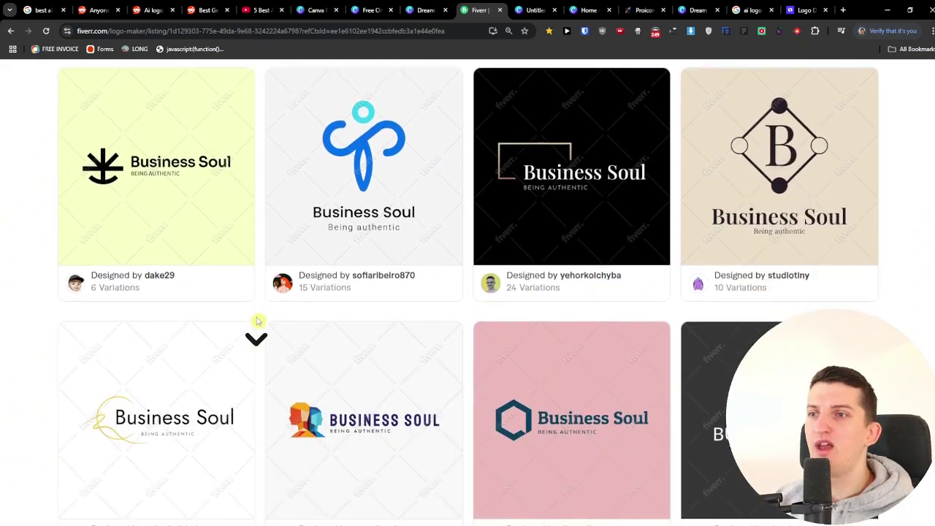
pyautogui.scroll(-3, 257, 321)
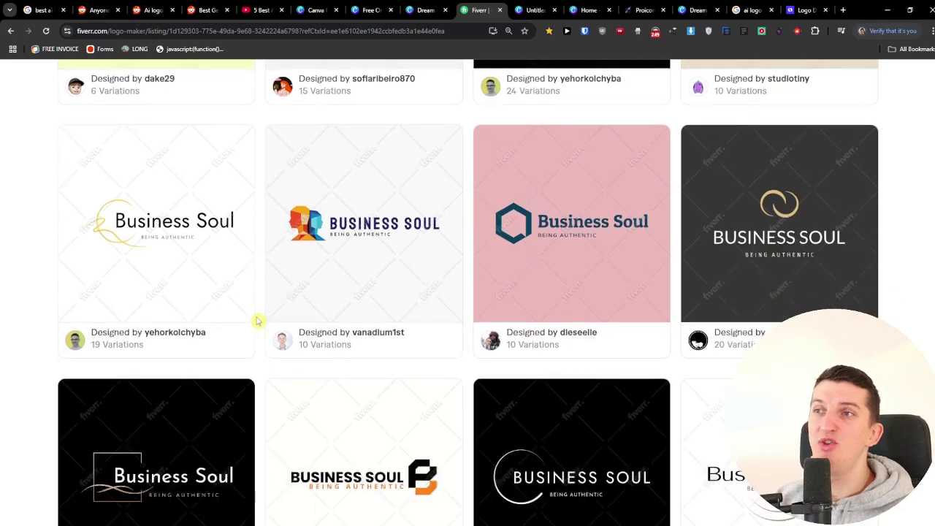
pyautogui.scroll(-4, 257, 321)
pyautogui.scroll(-3, 257, 321)
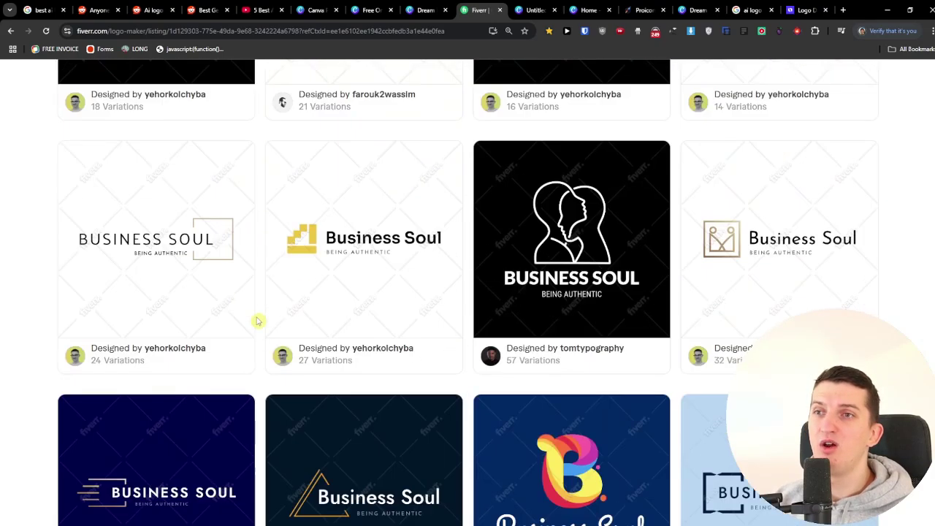
pyautogui.scroll(-3, 259, 317)
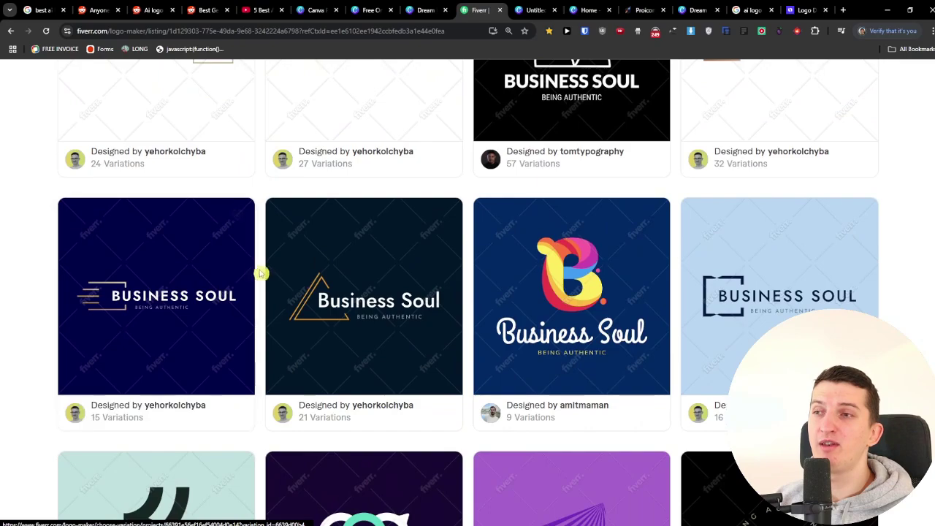
pyautogui.scroll(-3, 258, 281)
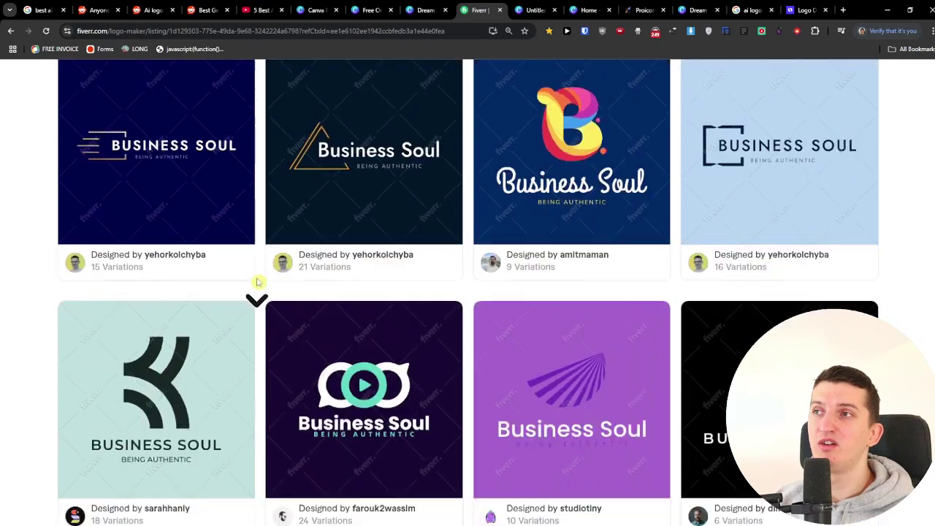
pyautogui.scroll(-2, 258, 282)
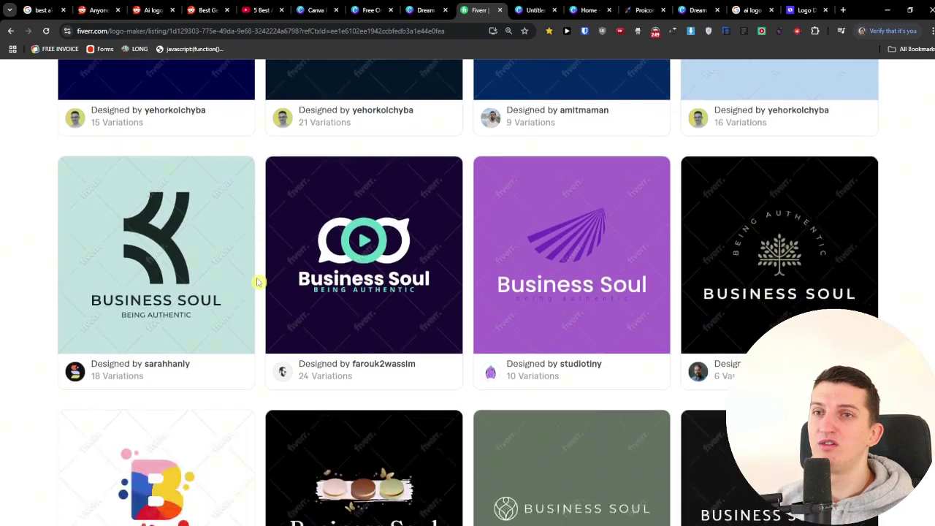
pyautogui.scroll(-3, 258, 282)
pyautogui.scroll(-4, 258, 282)
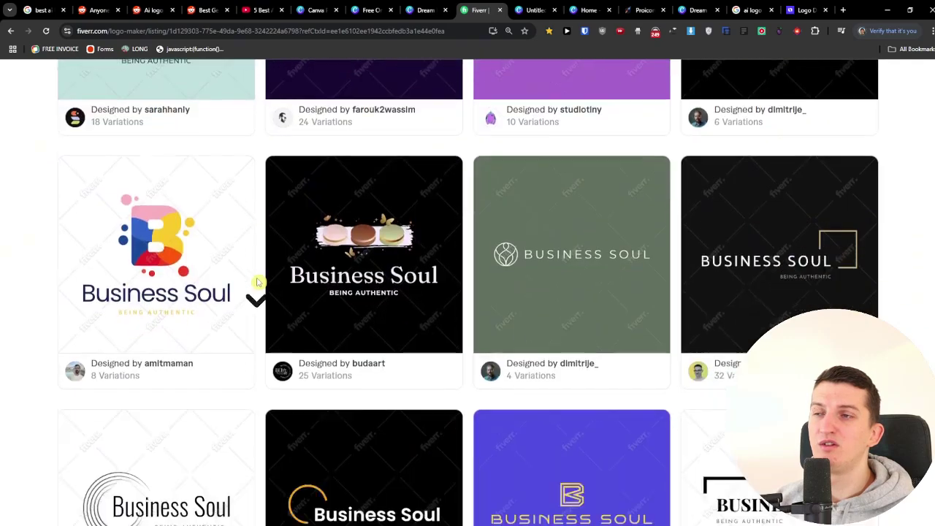
pyautogui.scroll(-3, 258, 282)
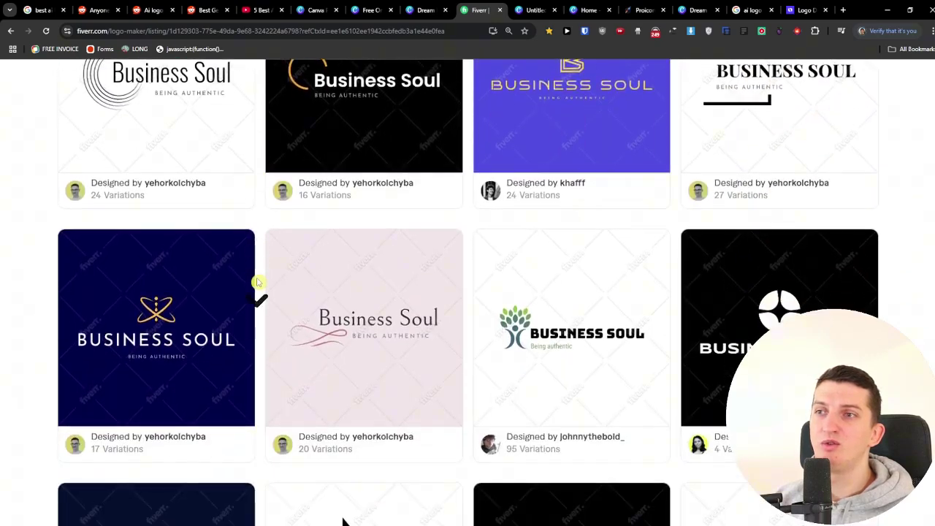
pyautogui.scroll(-4, 258, 282)
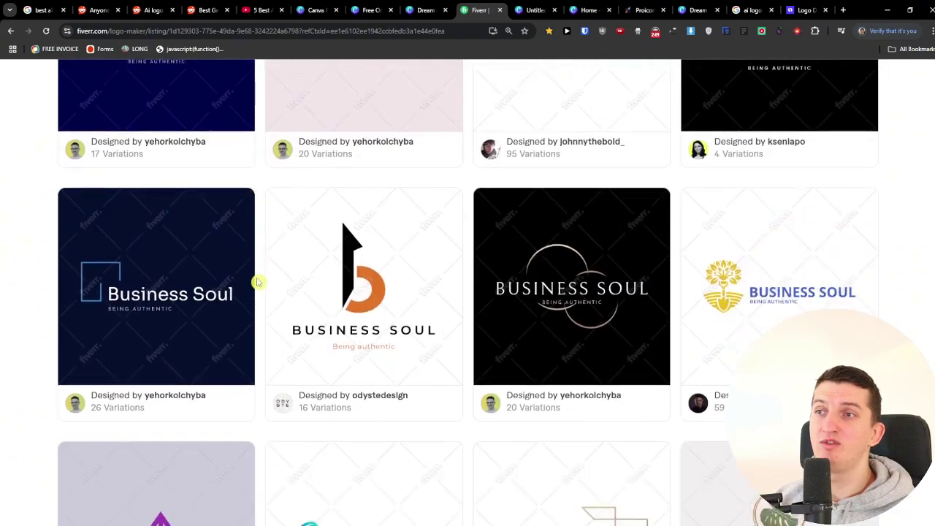
pyautogui.scroll(-2, 240, 277)
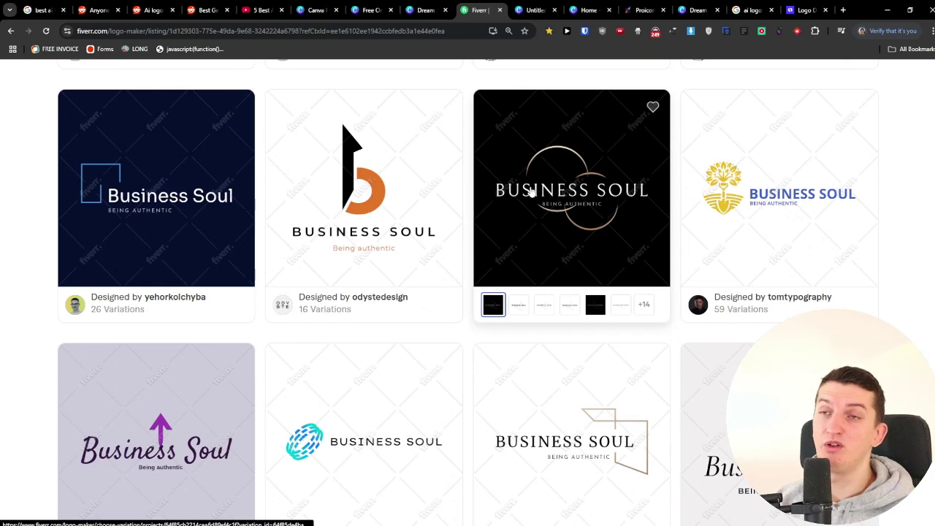
# Step: Open the black Business Soul logo with two overlapping circles and view its business card and phone mockups
pyautogui.click(541, 210)
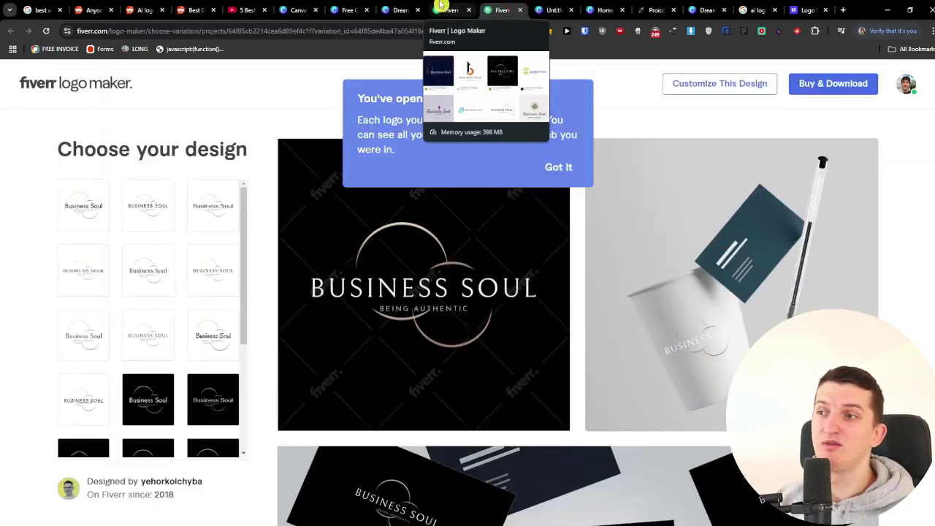
pyautogui.click(558, 166)
pyautogui.scroll(-4, 548, 209)
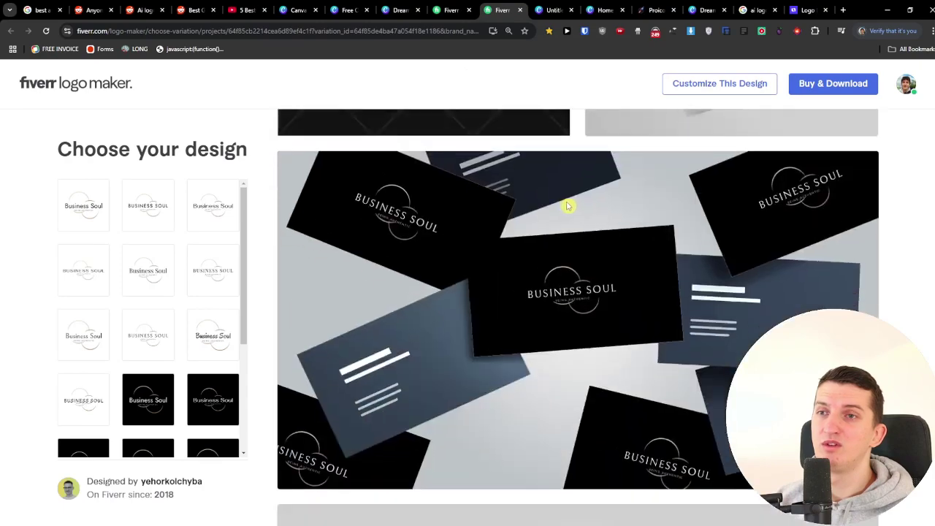
pyautogui.scroll(-5, 568, 206)
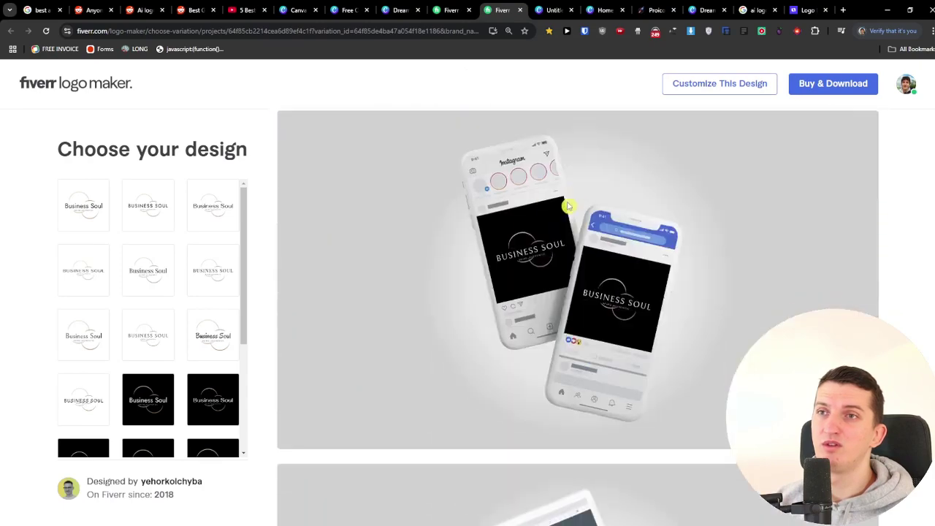
# Step: Return to the Fiverr Logo Maker results and look through more Business Soul designs, comparing symbols, layouts and colours
pyautogui.click(447, 10)
pyautogui.scroll(-6, 501, 252)
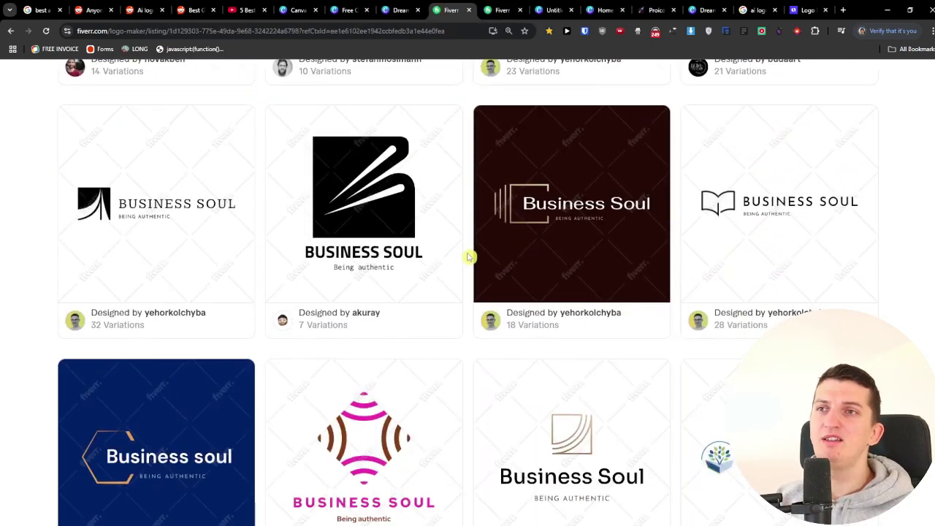
pyautogui.scroll(-5, 465, 264)
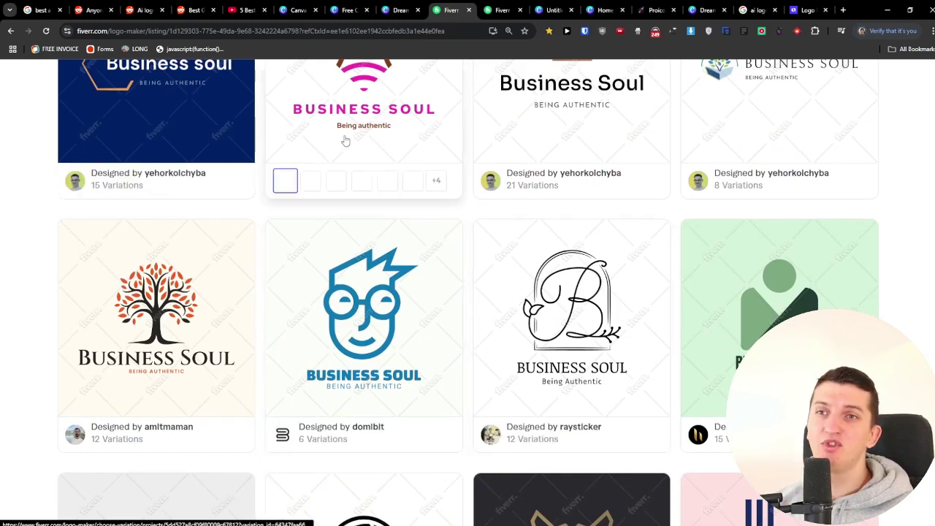
pyautogui.scroll(-3, 681, 292)
pyautogui.scroll(-2, 681, 292)
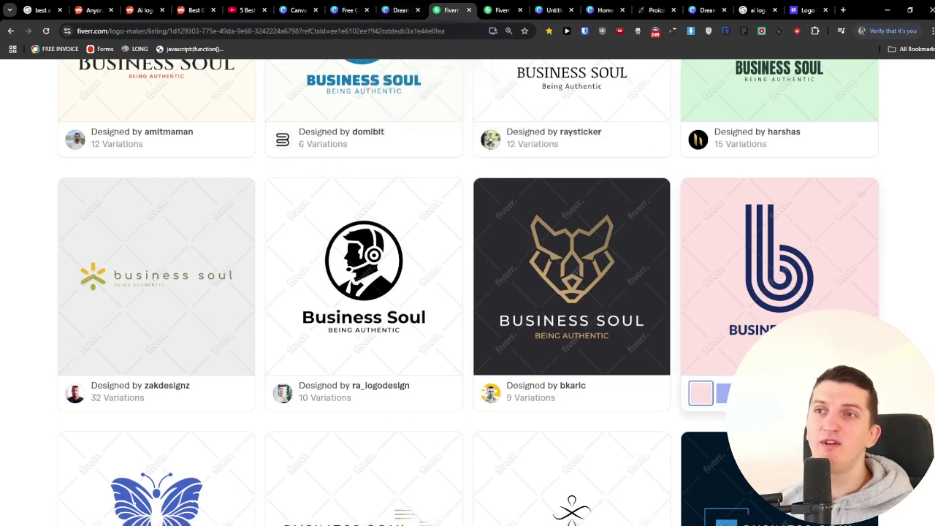
pyautogui.scroll(-1, 701, 416)
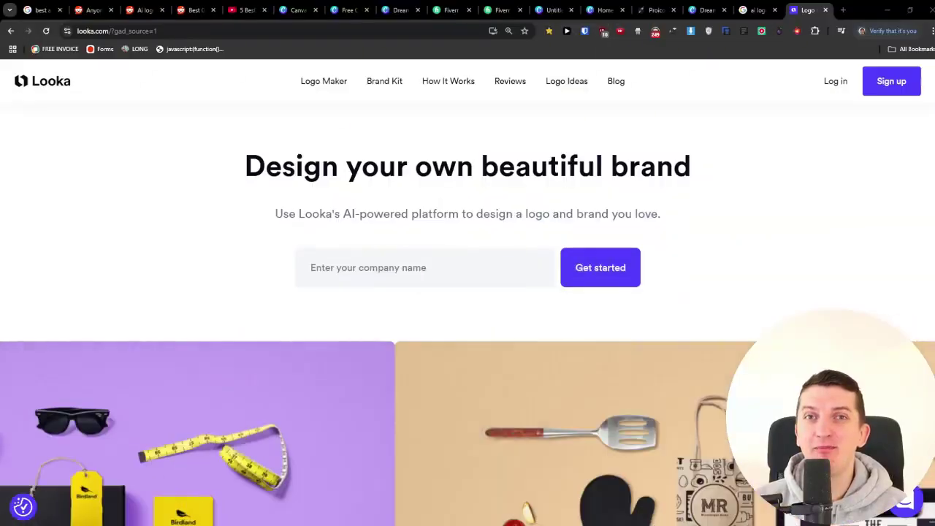
# Step: In Looka, enter "Business Soul" as the company name and start the logo design process
pyautogui.click(436, 275)
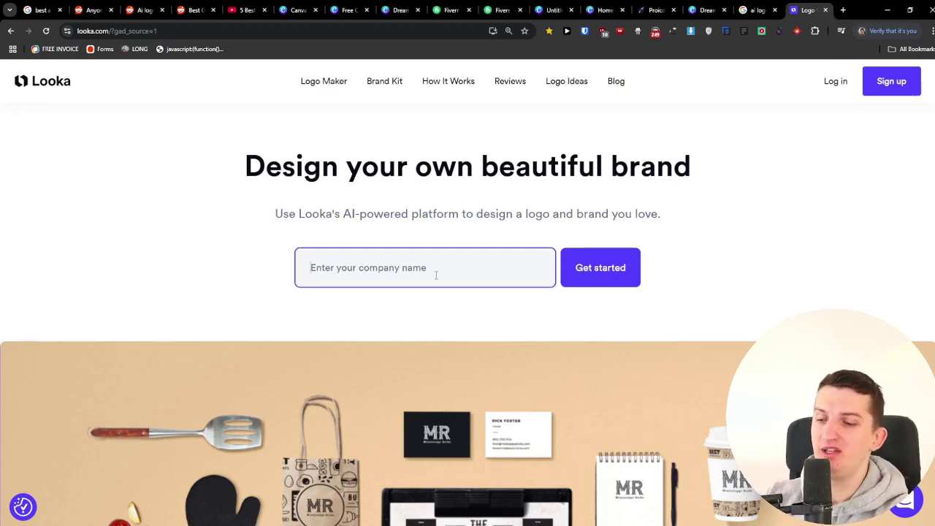
pyautogui.write('BUsiness')
pyautogui.hotkey('ctrl', 'z')
pyautogui.hotkey('ctrl', 'shift', 'z')
pyautogui.hotkey('ctrl', 'z')
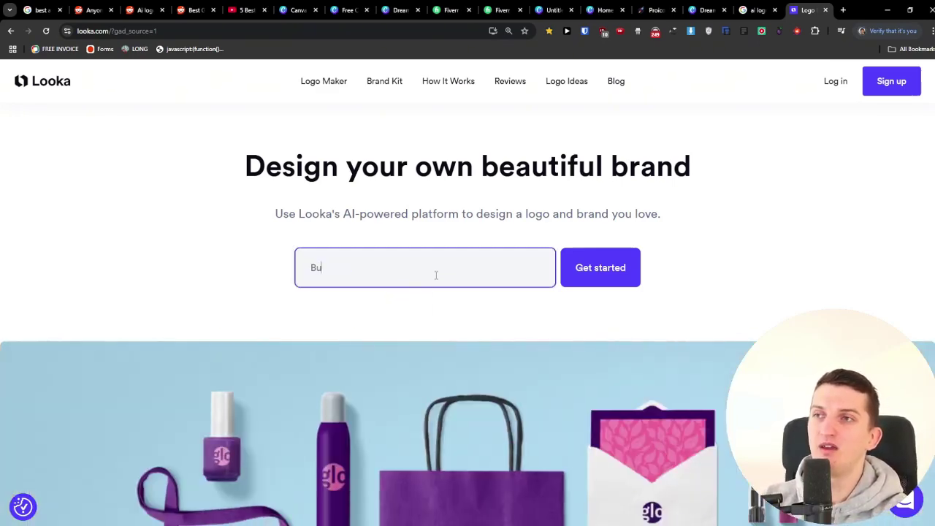
pyautogui.write('s Soul')
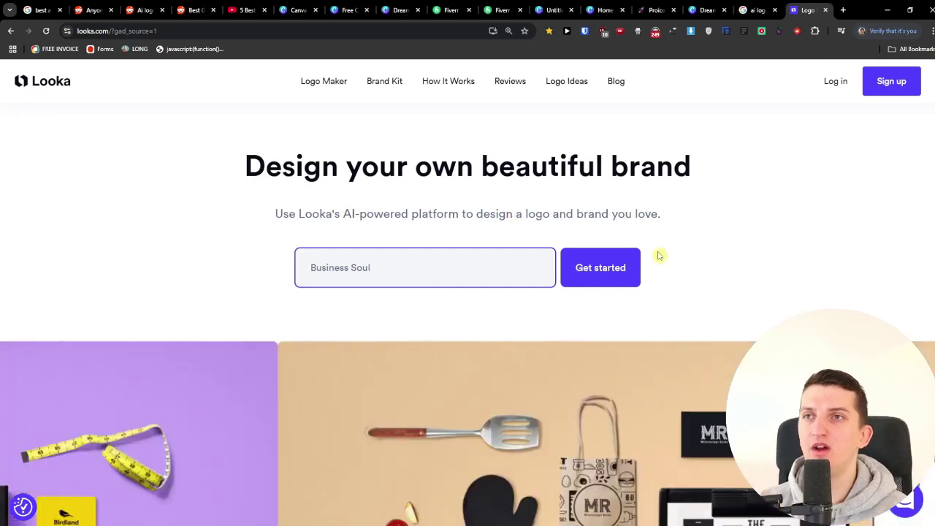
pyautogui.click(601, 263)
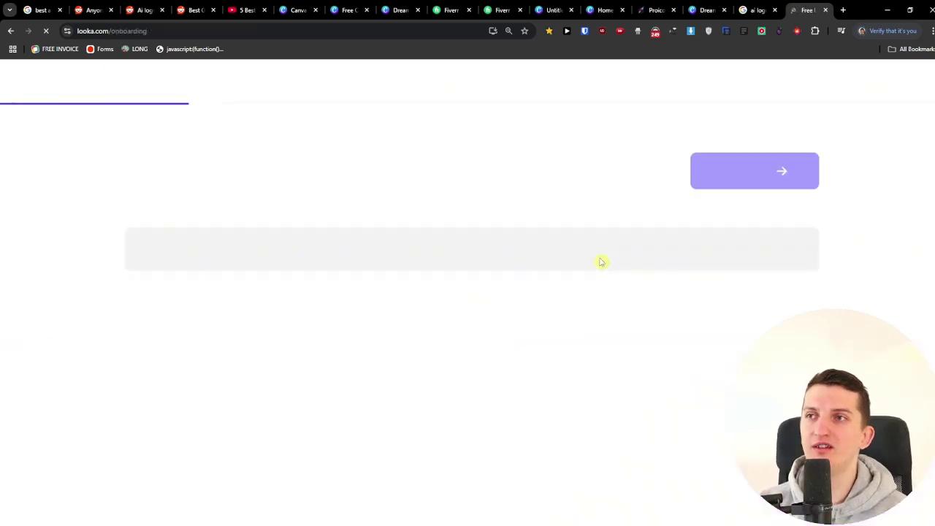
# Step: Choose Agency as the industry and continue to the inspiration logos
pyautogui.click(543, 255)
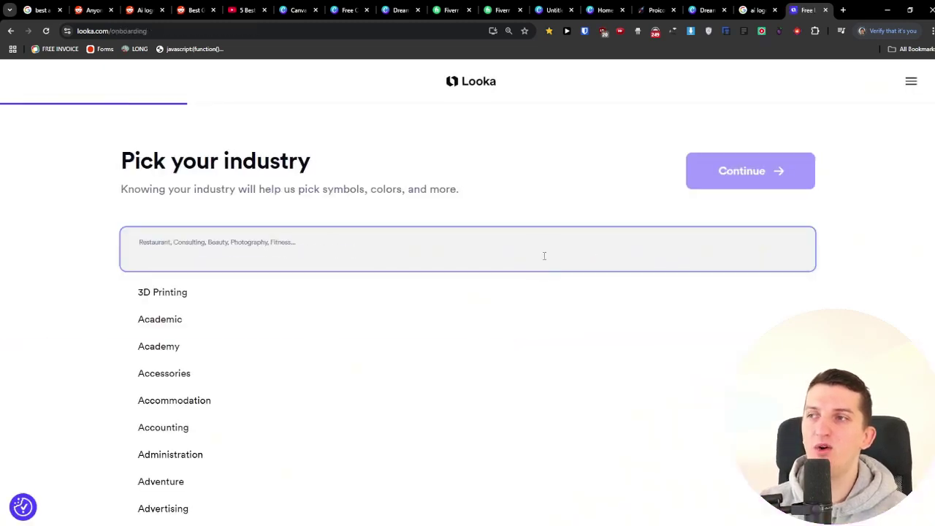
pyautogui.scroll(-4, 420, 290)
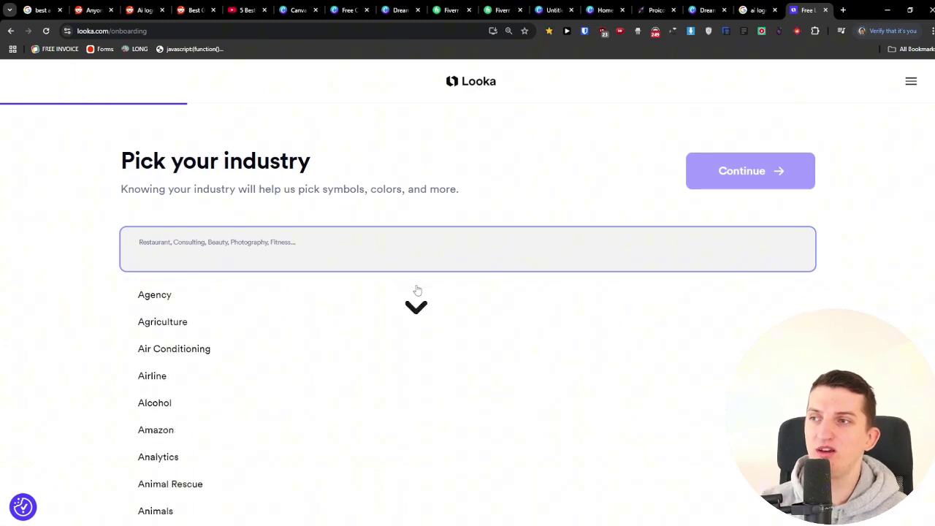
pyautogui.scroll(-3, 354, 330)
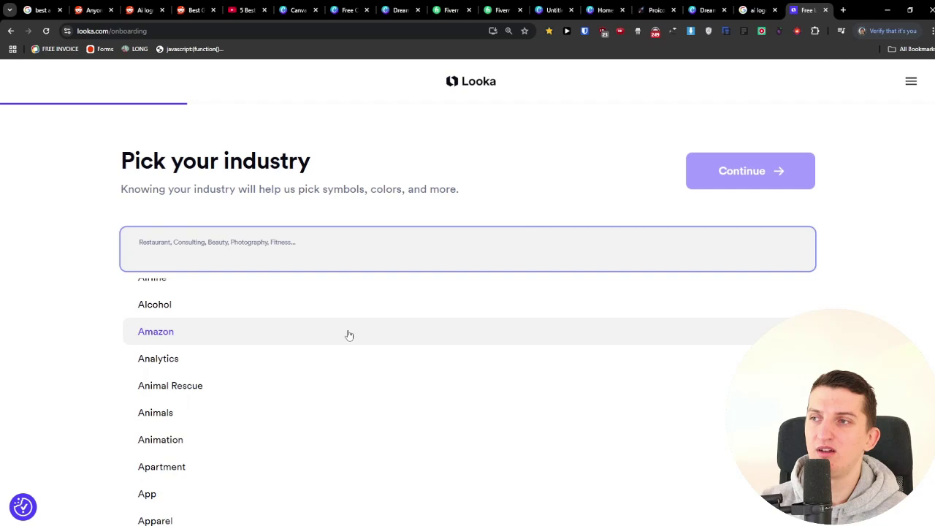
pyautogui.scroll(3, 180, 321)
pyautogui.click(168, 295)
pyautogui.click(719, 189)
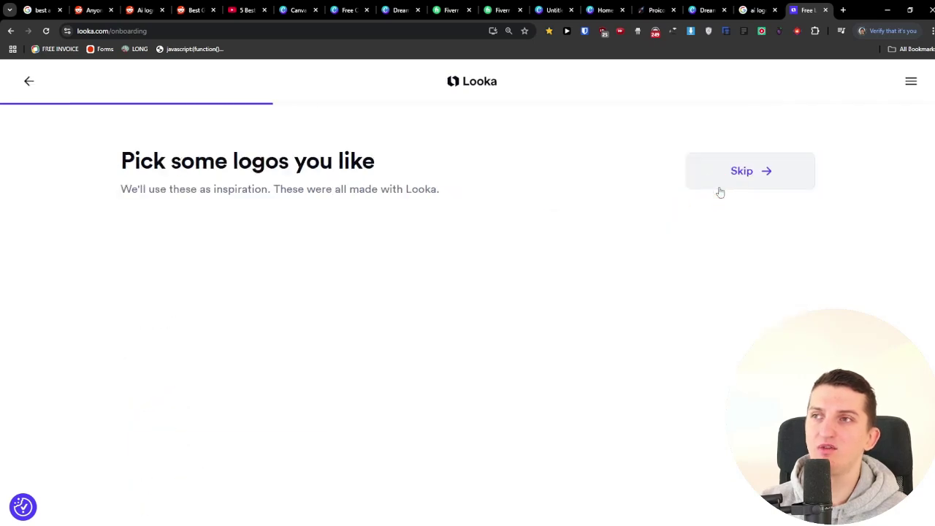
# Step: Select the Staghead, tappt, Casey's Corner and Farmpack logos as inspiration
pyautogui.scroll(-3, 77, 284)
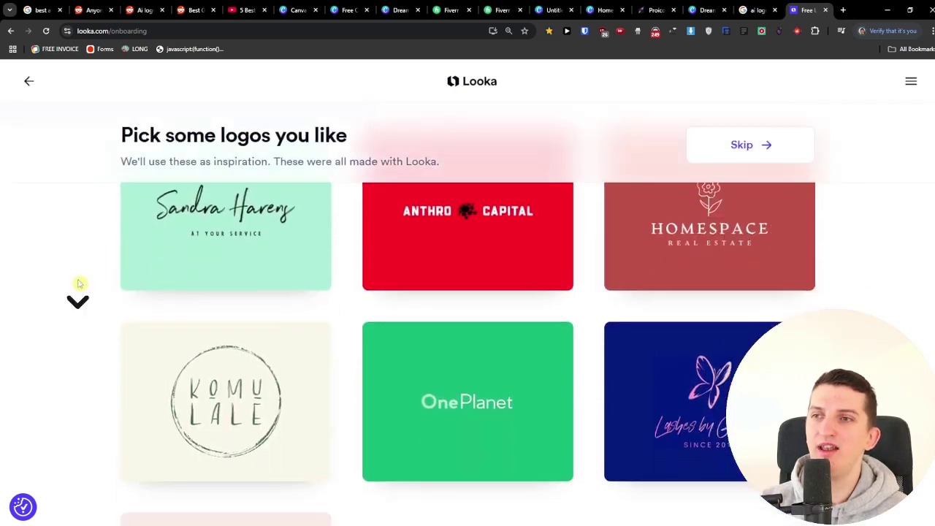
pyautogui.scroll(-6, 77, 284)
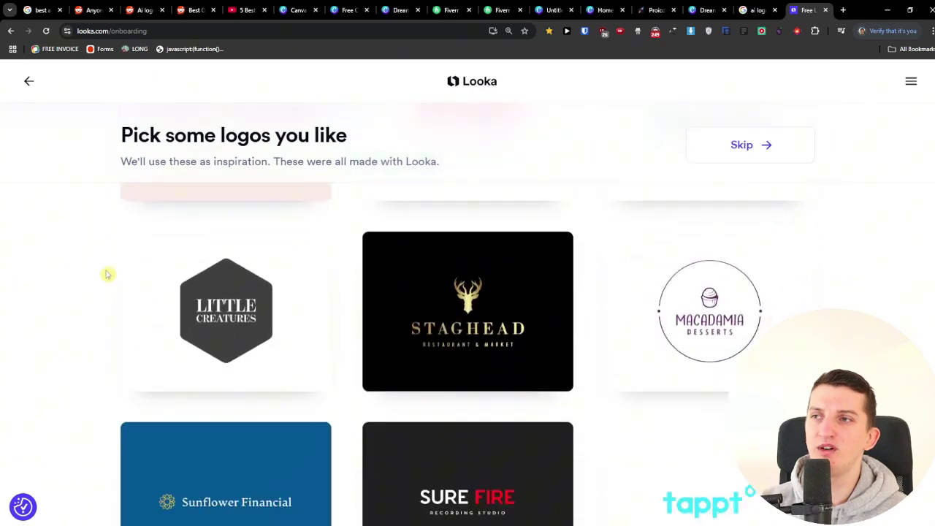
pyautogui.click(411, 286)
pyautogui.scroll(-5, 73, 307)
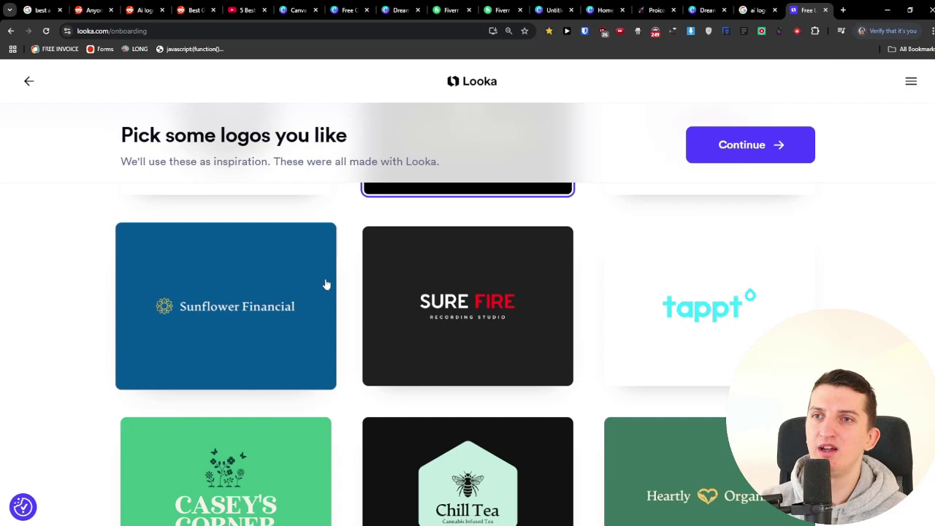
pyautogui.click(708, 307)
pyautogui.scroll(-5, 526, 302)
pyautogui.click(326, 319)
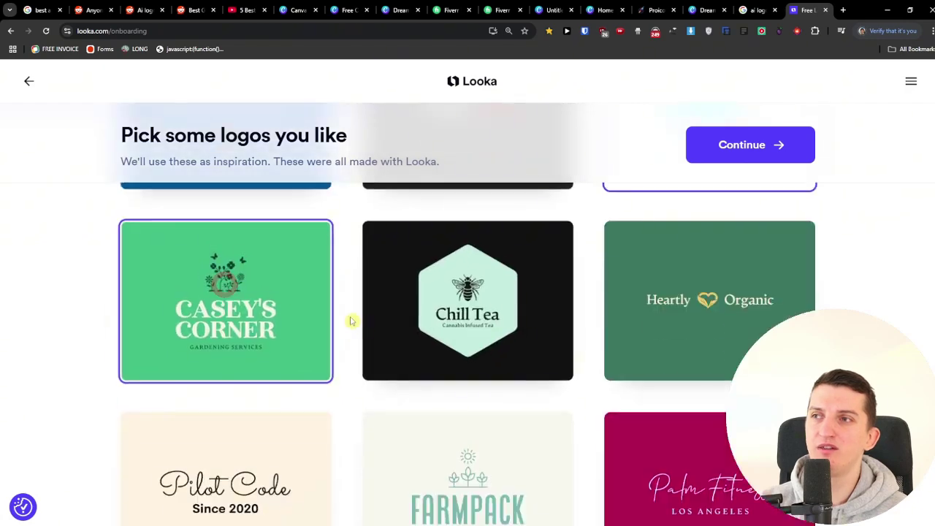
pyautogui.scroll(-4, 351, 320)
pyautogui.scroll(1, 359, 330)
pyautogui.click(363, 325)
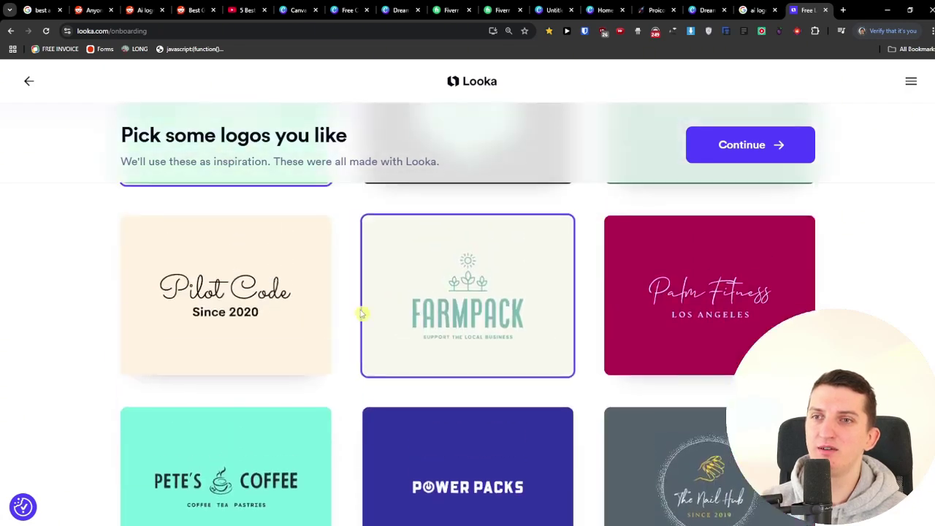
# Step: Add the Vessel Yoga and Caroma logos to the inspiration picks and continue to the colour choices
pyautogui.scroll(-10, 355, 313)
pyautogui.scroll(-1, 336, 315)
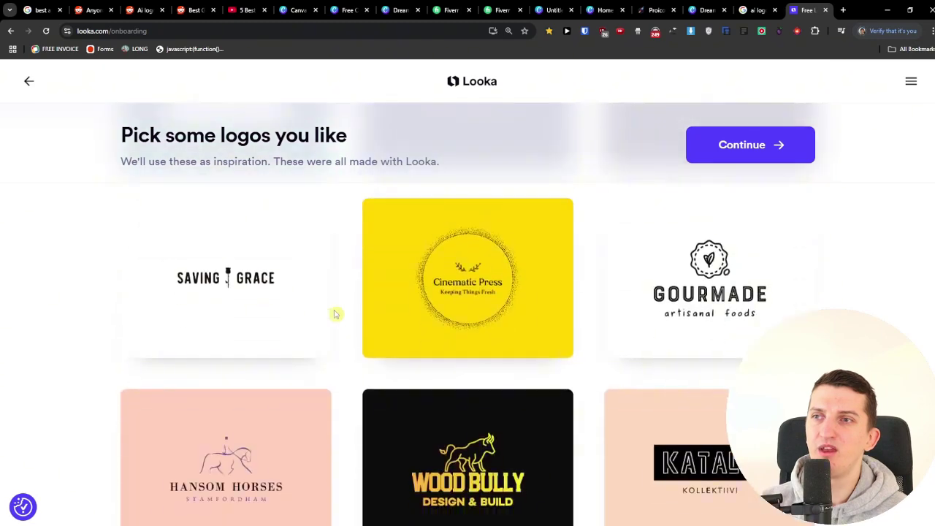
pyautogui.scroll(-3, 336, 314)
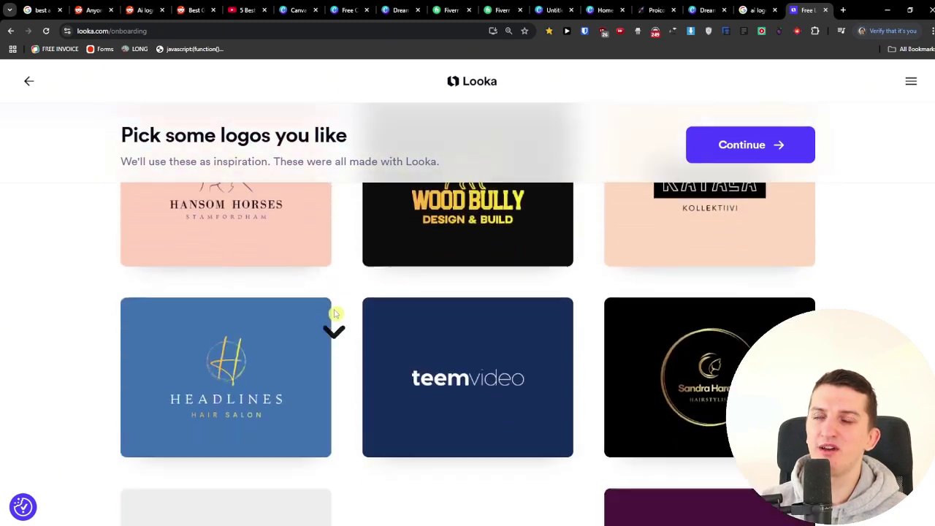
pyautogui.scroll(-3, 335, 314)
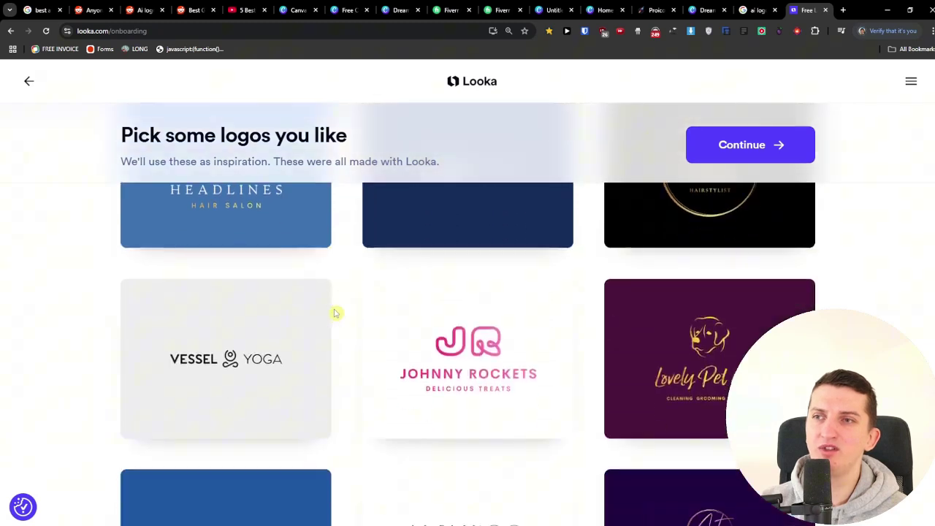
pyautogui.click(276, 252)
pyautogui.scroll(-2, 349, 330)
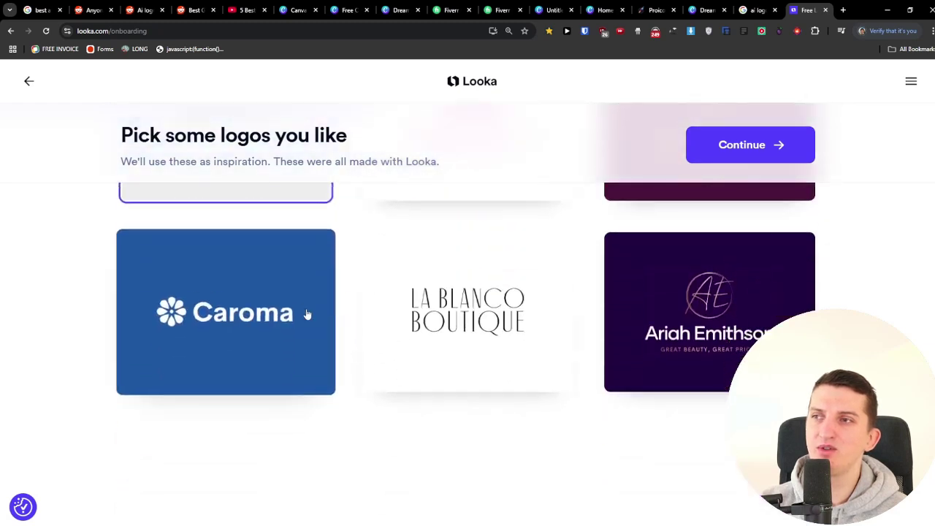
pyautogui.click(328, 302)
pyautogui.click(751, 149)
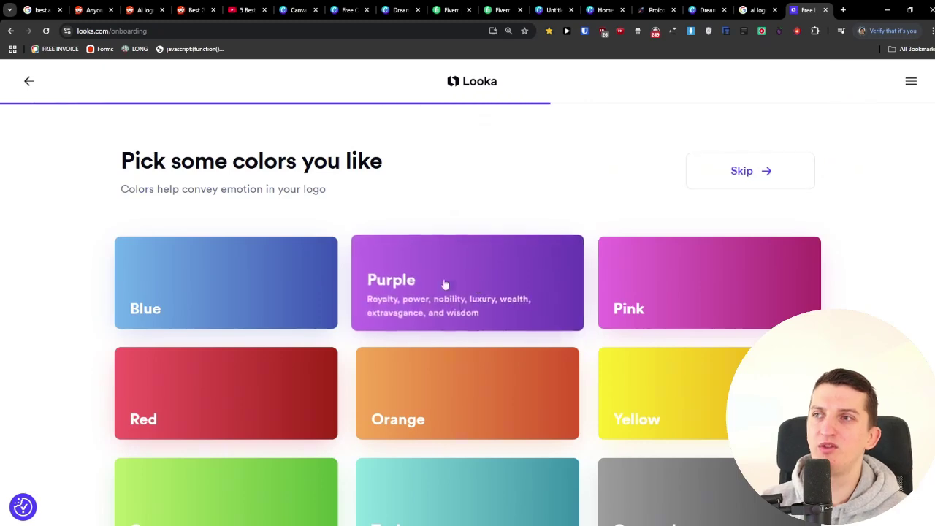
# Step: Select Blue, Orange and Green as the logo colours and continue to the company name details
pyautogui.click(296, 271)
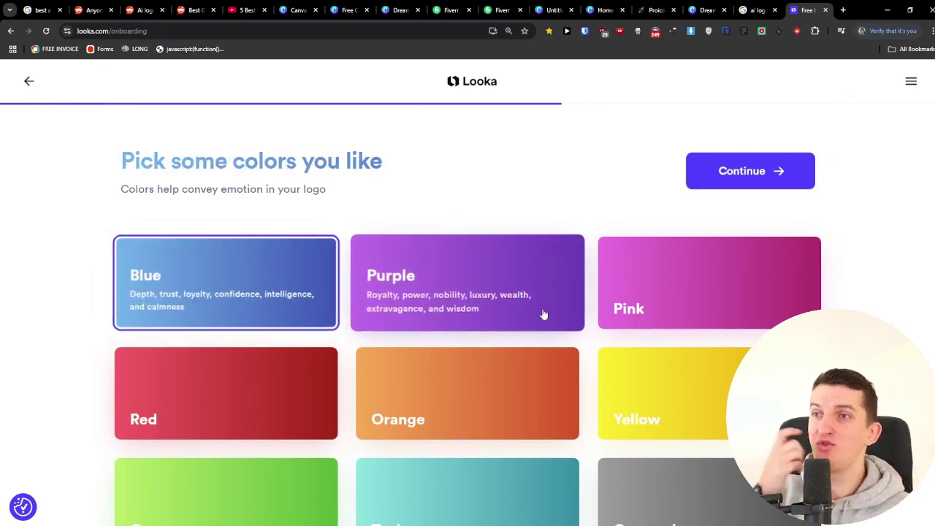
pyautogui.scroll(-1, 569, 315)
pyautogui.click(647, 299)
pyautogui.click(422, 281)
pyautogui.click(658, 289)
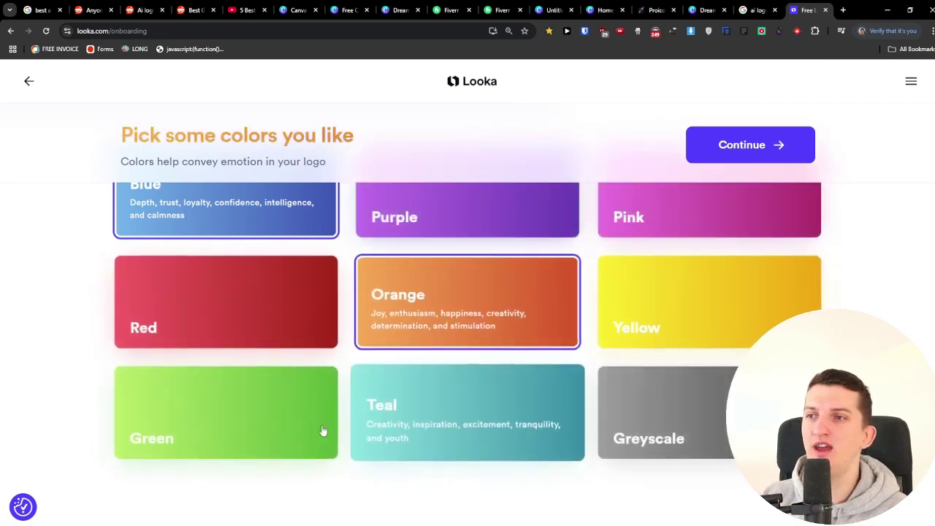
pyautogui.click(208, 399)
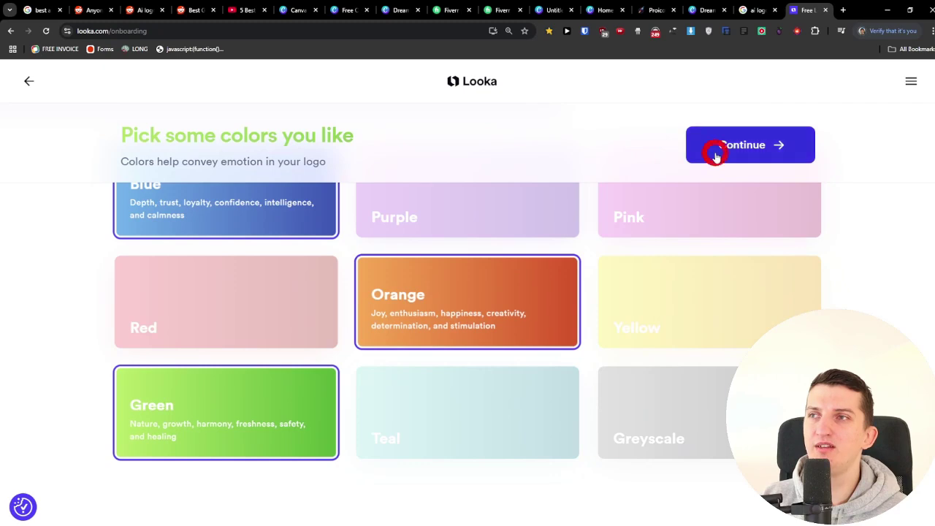
pyautogui.click(711, 149)
# Step: Enter "Business Soul" as the company name in the logo details
pyautogui.click(154, 246)
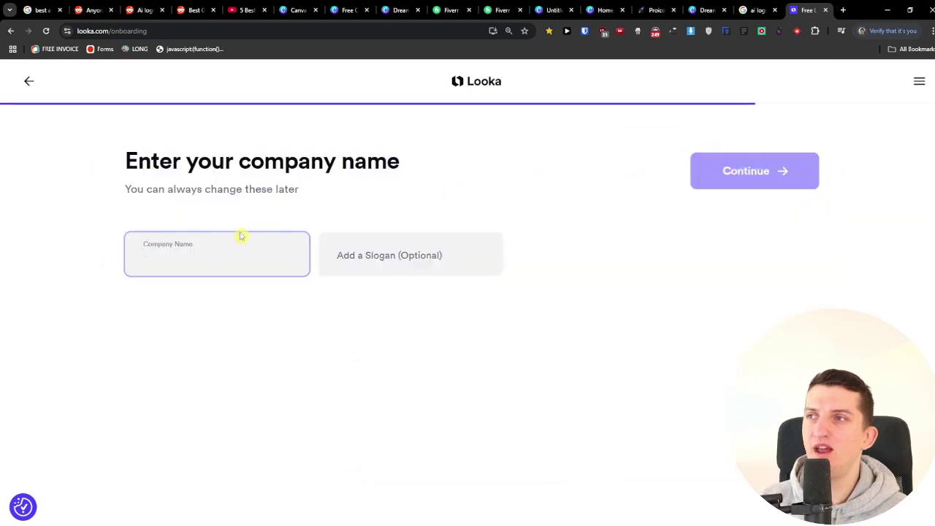
pyautogui.write('Business Soul')
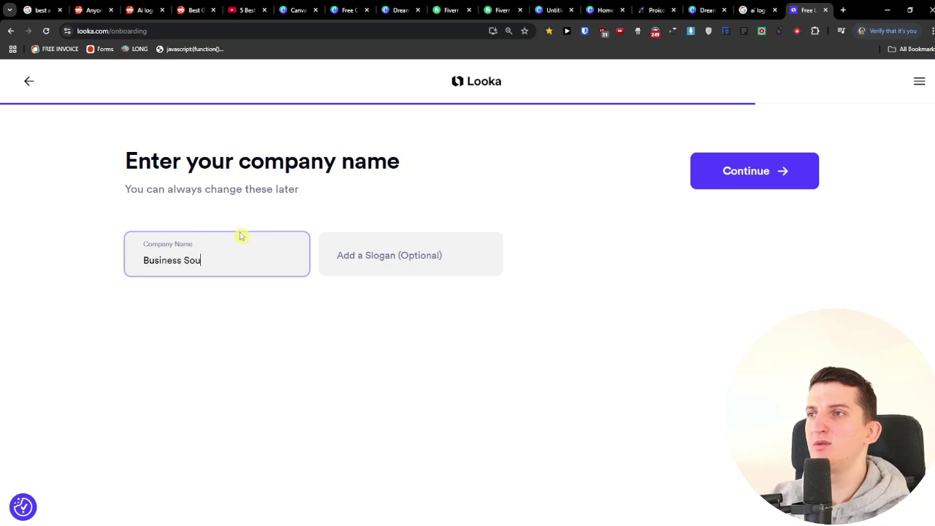
# Step: Try the slogans "Authentic is the way" and "Pure Authenticity" and clear the slogan field
pyautogui.press('Tab')
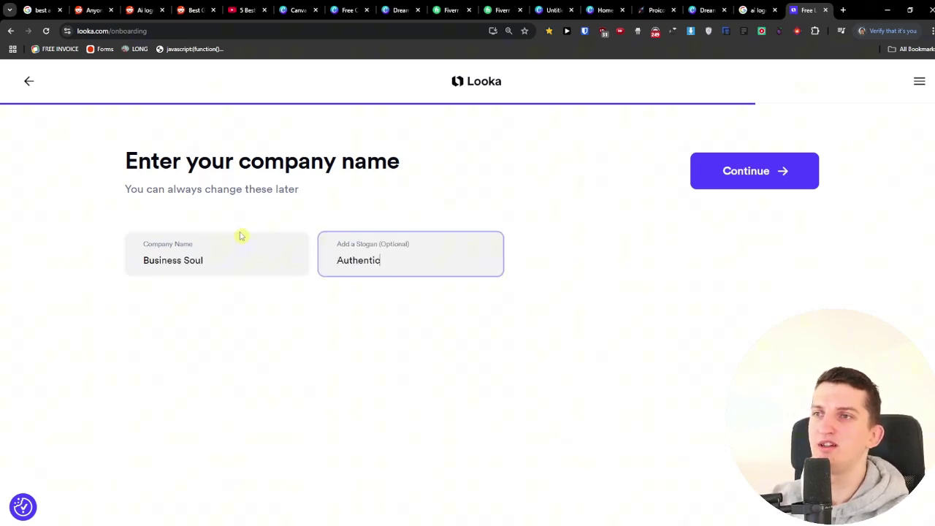
pyautogui.write('the way')
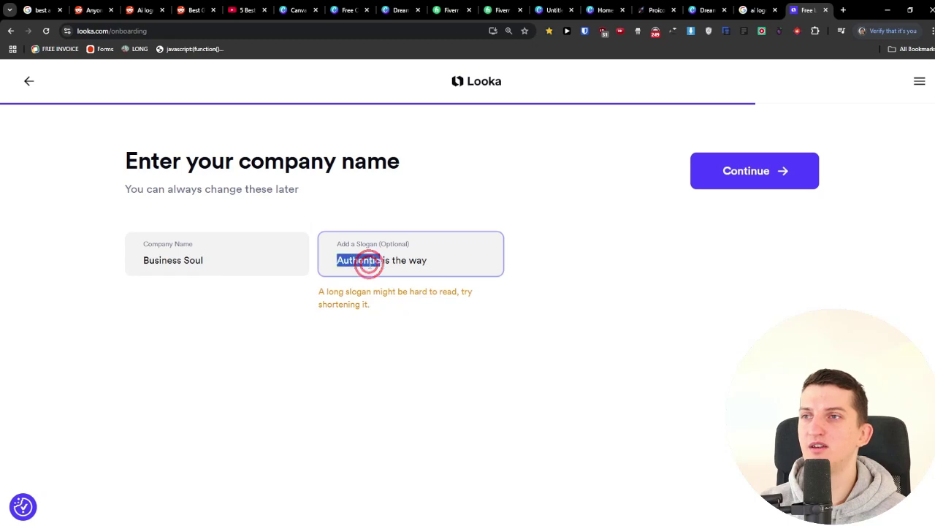
pyautogui.tripleClick(370, 264)
pyautogui.write('Pure Au')
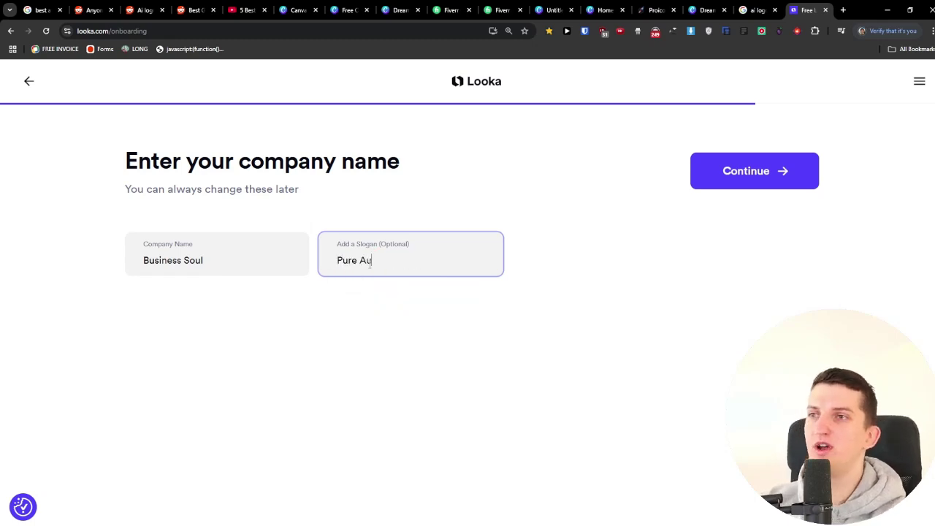
pyautogui.write('thenticity')
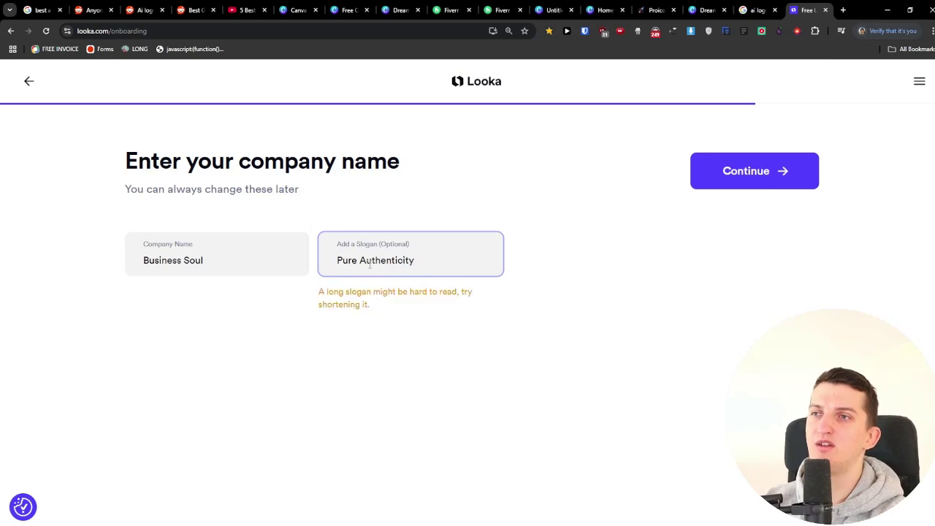
pyautogui.tripleClick(369, 263)
pyautogui.press('BackSpace')
pyautogui.click(620, 278)
pyautogui.click(439, 259)
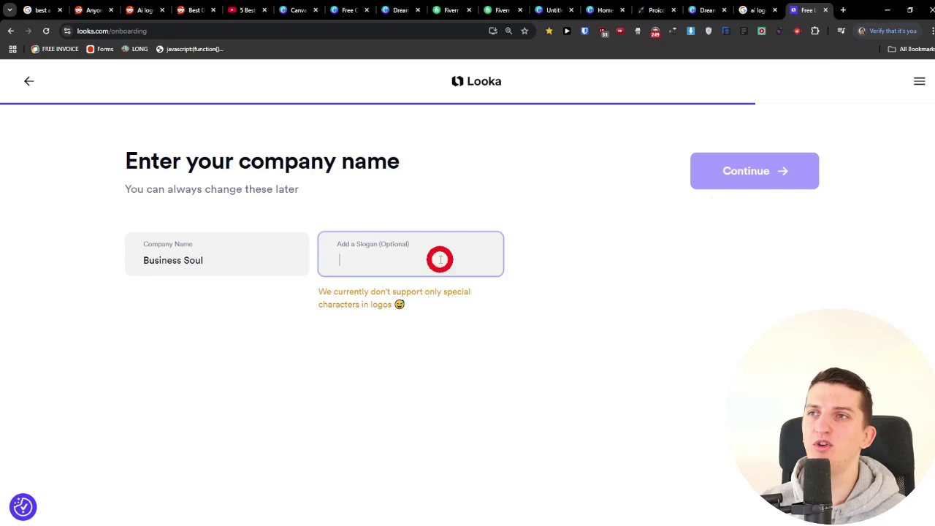
# Step: Continue without a slogan, select the Consulting, Business, Coaching, Innovation and Strength symbol types, and generate the logos
pyautogui.click(735, 164)
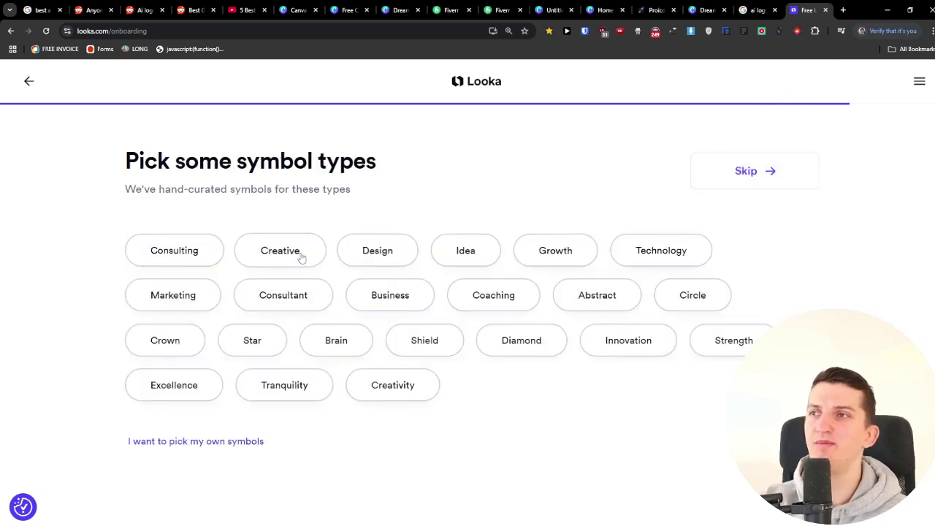
pyautogui.click(407, 297)
pyautogui.click(198, 251)
pyautogui.click(494, 293)
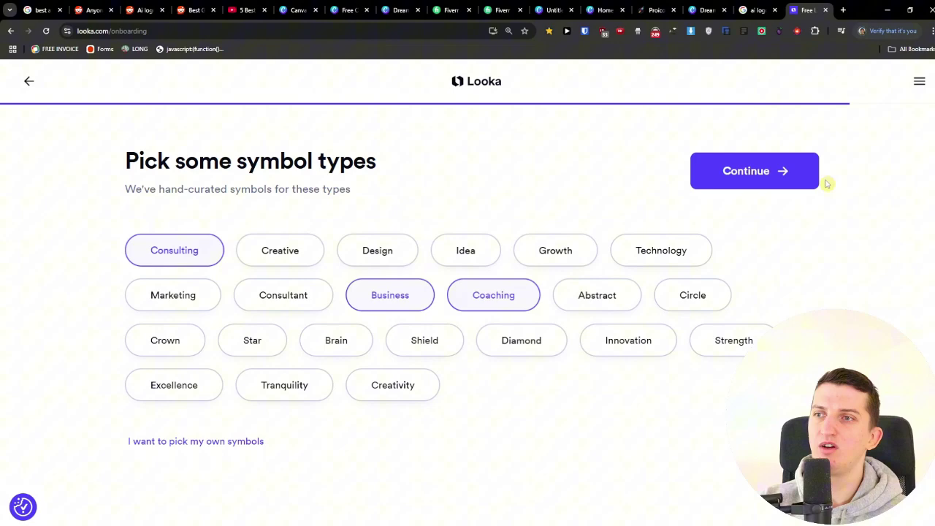
pyautogui.click(629, 340)
pyautogui.click(734, 340)
pyautogui.click(762, 170)
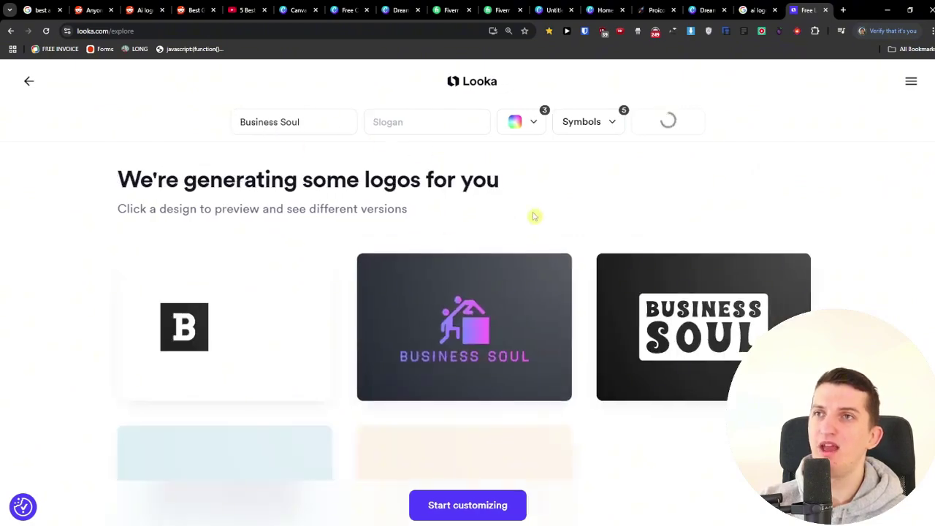
# Step: Look through the generated "Business Soul" logos and continue as guest instead of signing up
pyautogui.scroll(-2, 570, 230)
pyautogui.scroll(-2, 578, 250)
pyautogui.scroll(2, 578, 250)
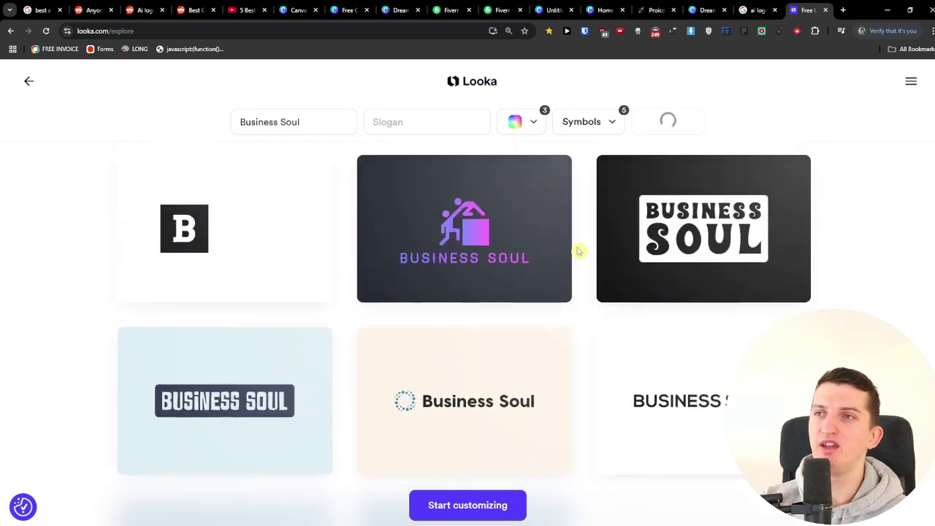
pyautogui.scroll(-9, 578, 251)
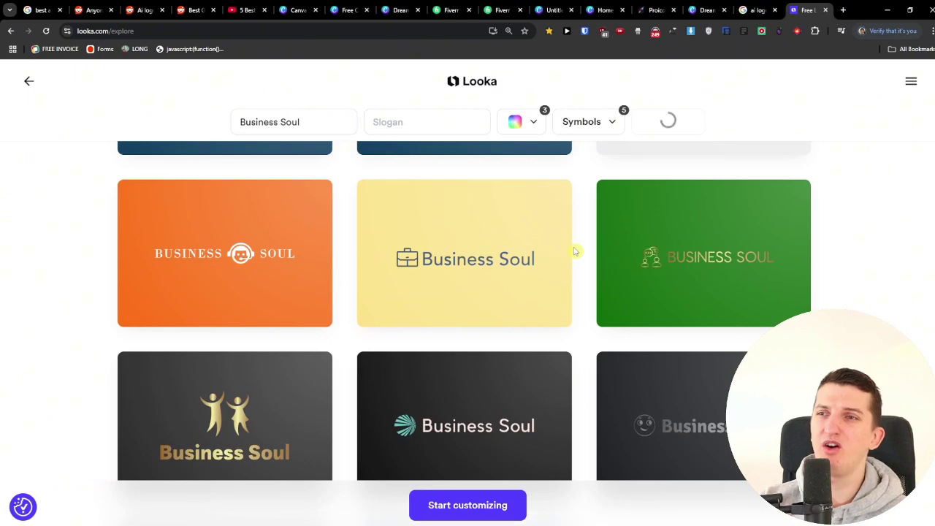
pyautogui.scroll(-8, 574, 251)
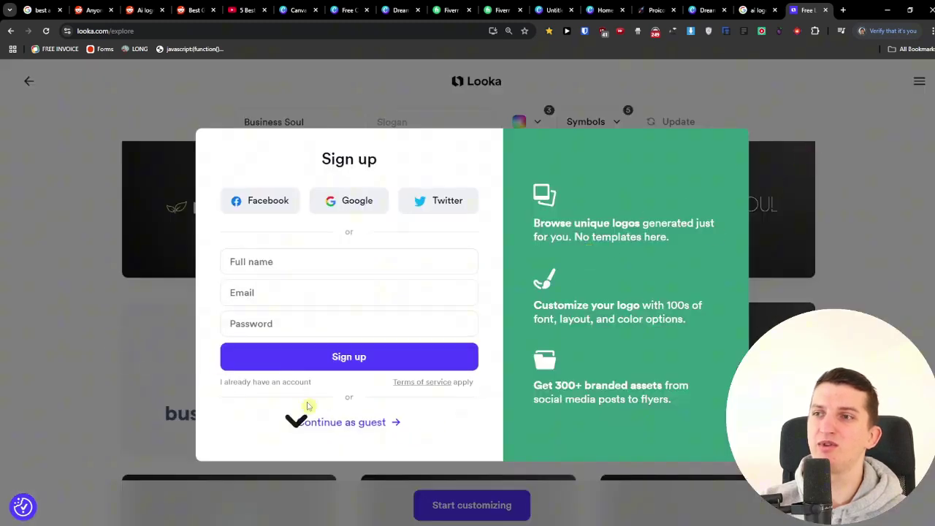
pyautogui.click(333, 419)
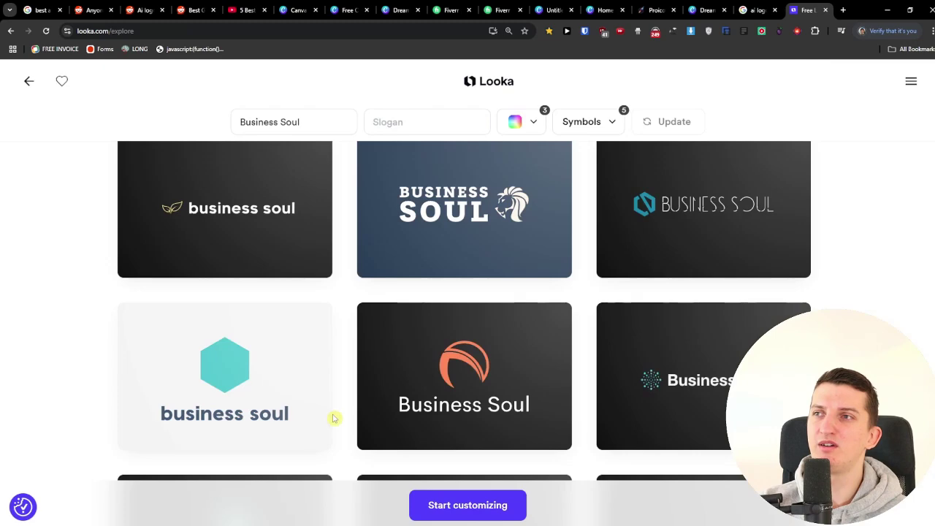
# Step: Browse more generated designs and open the dark grey logo with the geometric symbol and turquoise name for customizing
pyautogui.scroll(-3, 343, 415)
pyautogui.scroll(-2, 354, 414)
pyautogui.click(445, 382)
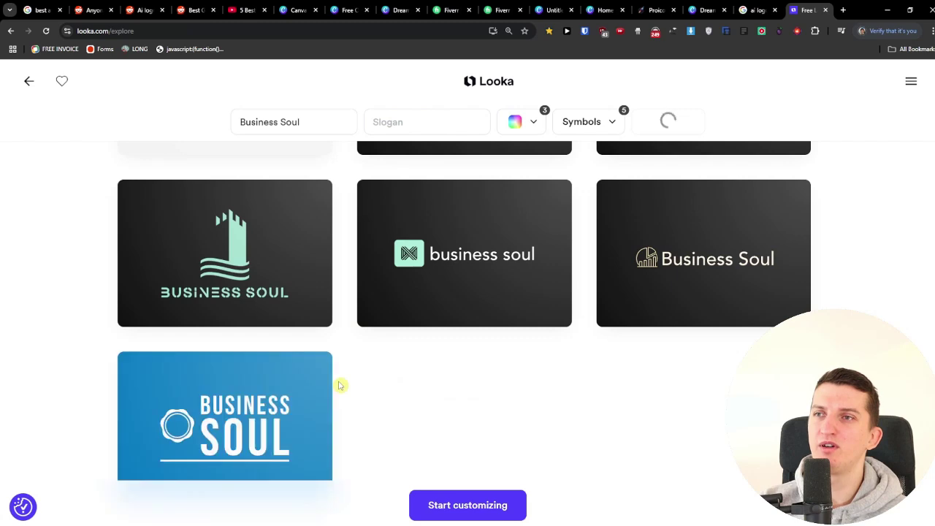
pyautogui.scroll(-2, 340, 385)
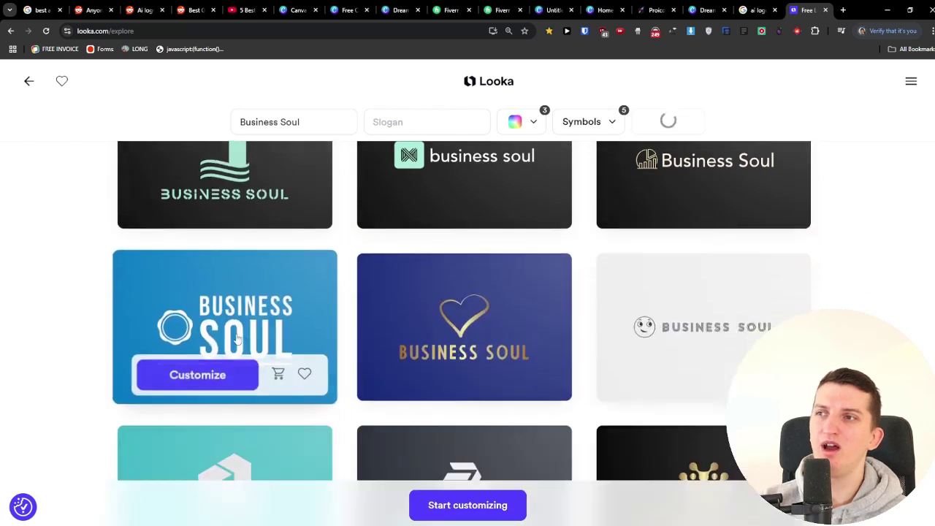
pyautogui.scroll(-4, 348, 344)
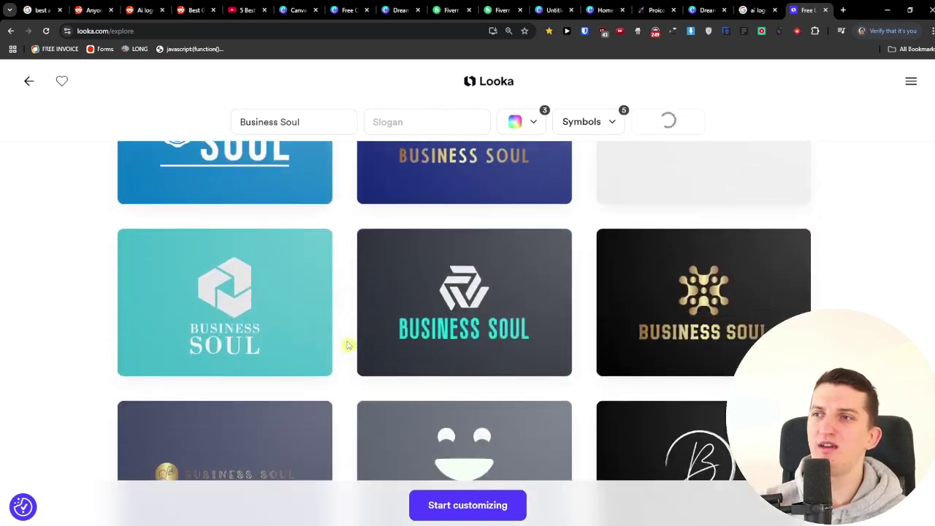
pyautogui.scroll(-2, 350, 314)
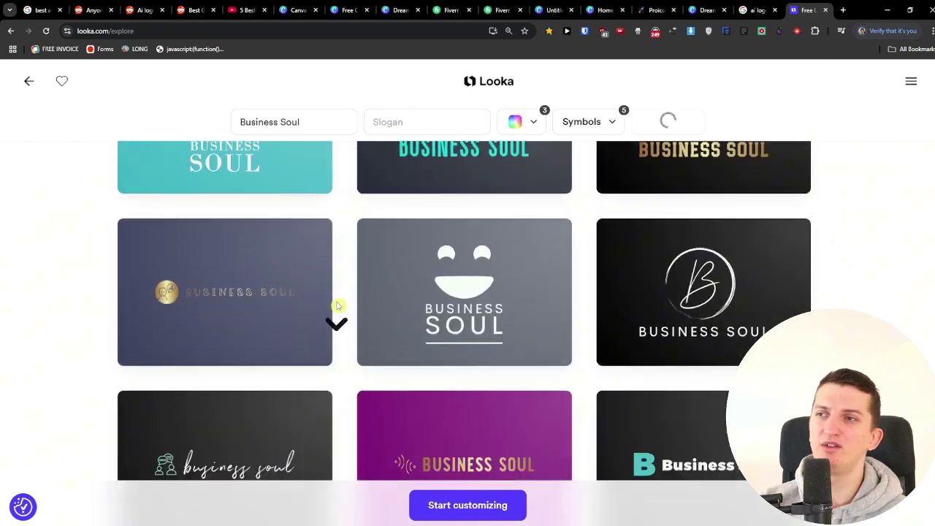
pyautogui.scroll(2, 337, 306)
pyautogui.click(434, 349)
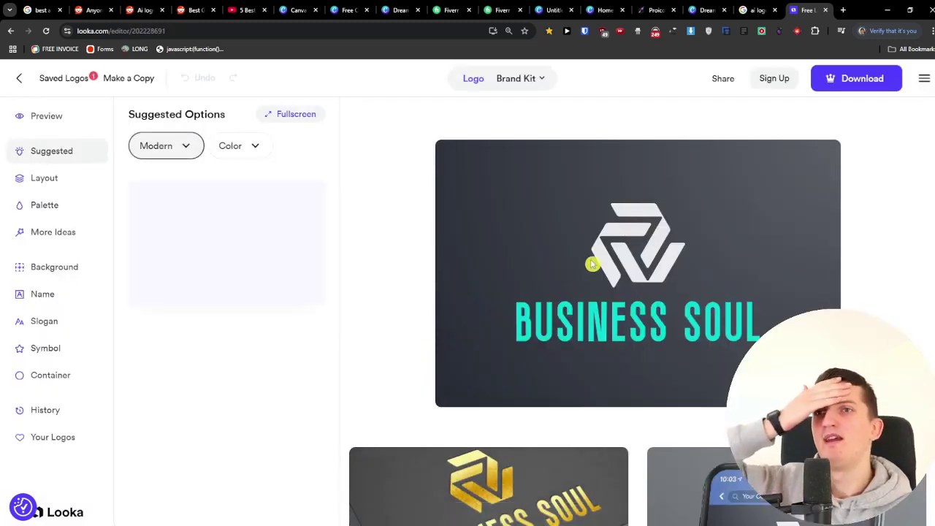
# Step: Check the logo's mockups and view the editing options for its symbol and its name text
pyautogui.scroll(-2, 470, 241)
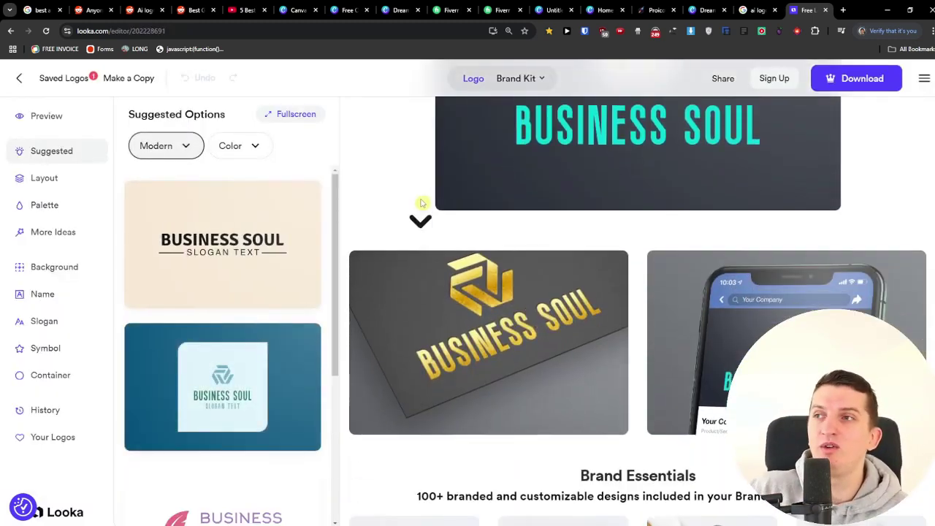
pyautogui.scroll(2, 434, 250)
pyautogui.scroll(1, 434, 250)
pyautogui.click(616, 253)
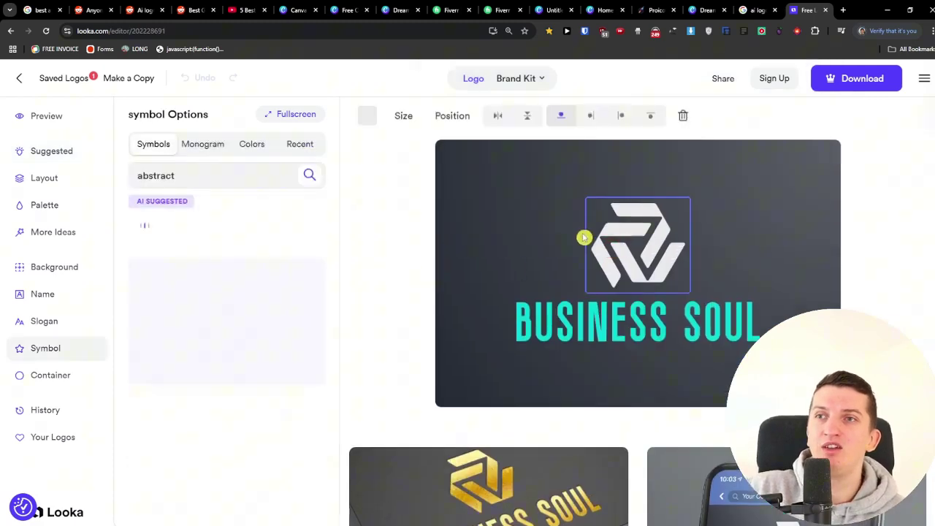
pyautogui.click(569, 317)
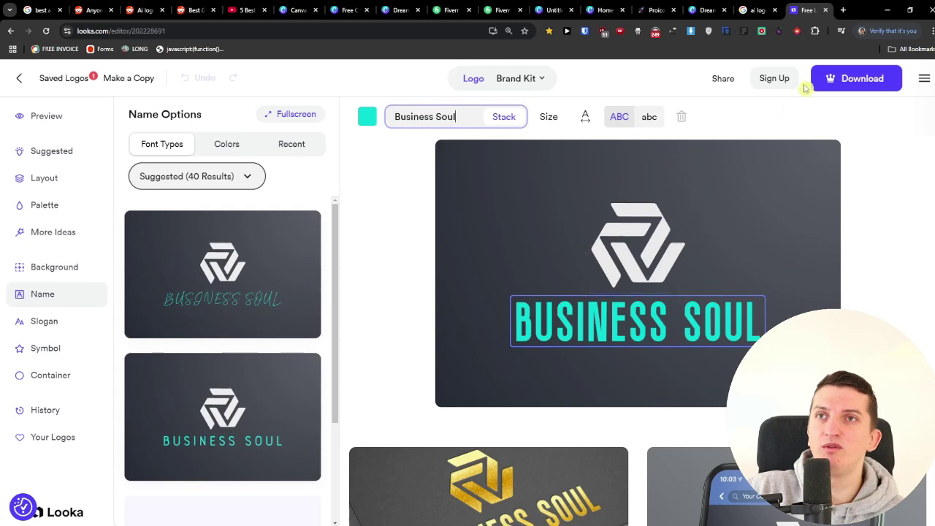
# Step: View the Brand Kit download offer, close it and look over the logo's previews
pyautogui.click(822, 84)
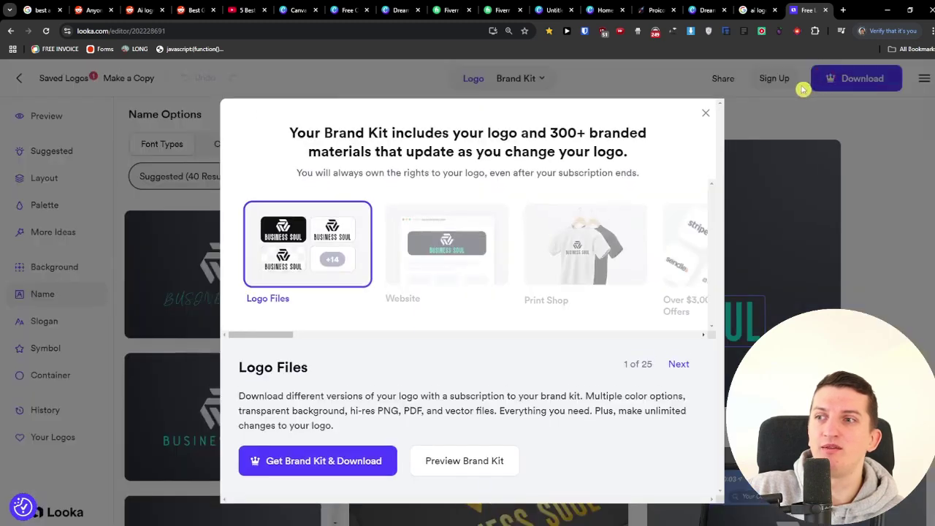
pyautogui.click(820, 149)
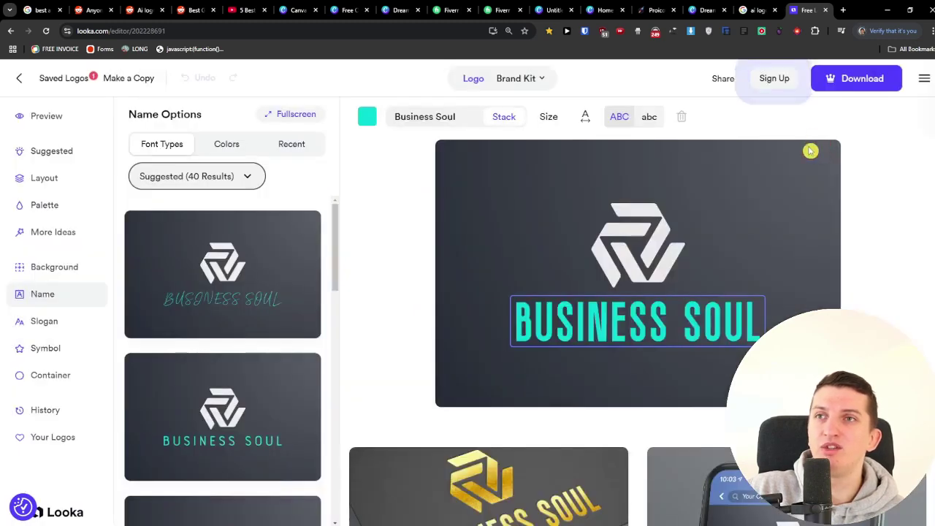
pyautogui.scroll(-2, 811, 266)
pyautogui.scroll(-3, 811, 266)
pyautogui.scroll(5, 811, 266)
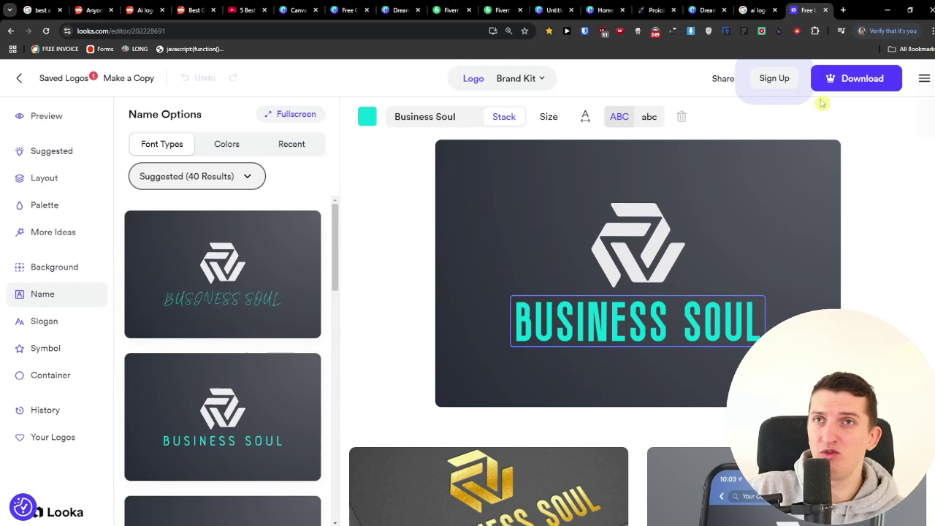
# Step: Proceed to getting the Brand Kit and download, compare the logo packages and subscriptions, and return to the editor
pyautogui.click(833, 81)
pyautogui.click(295, 474)
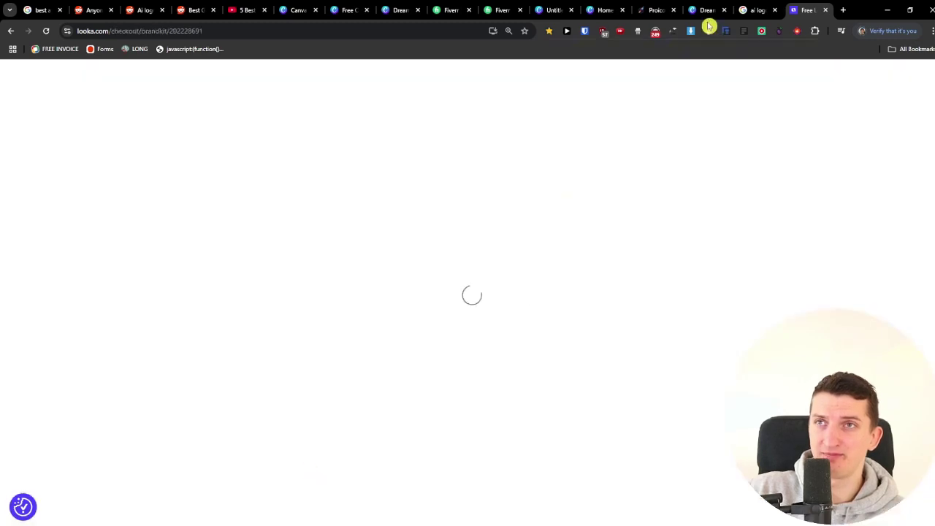
pyautogui.scroll(-2, 278, 347)
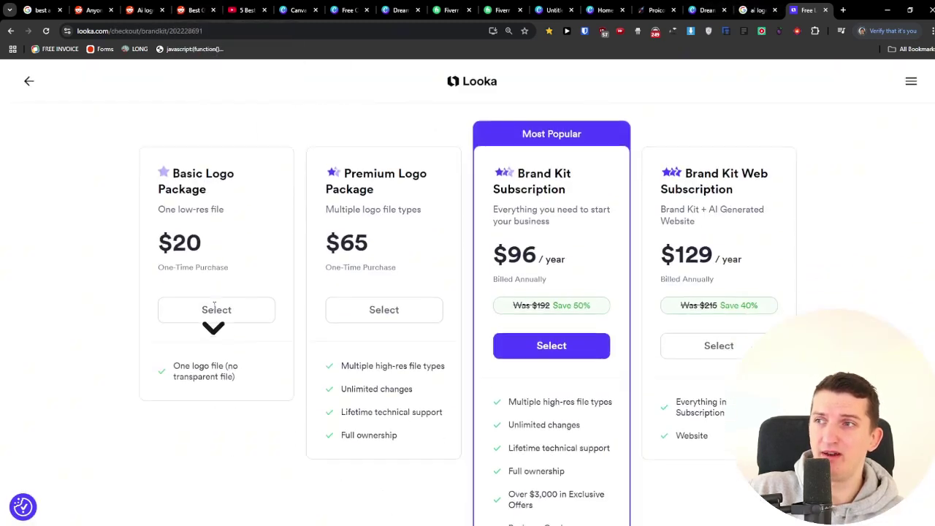
pyautogui.scroll(-2, 250, 363)
pyautogui.scroll(2, 249, 363)
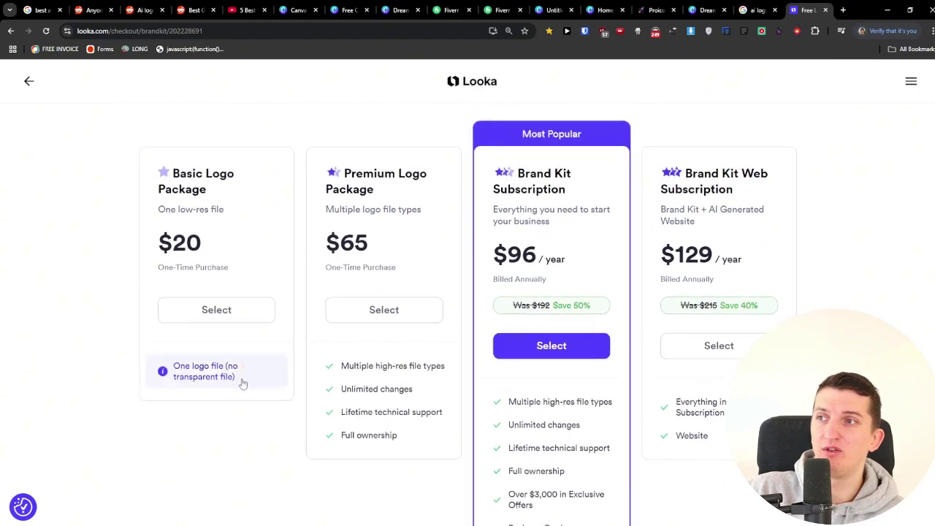
pyautogui.click(29, 81)
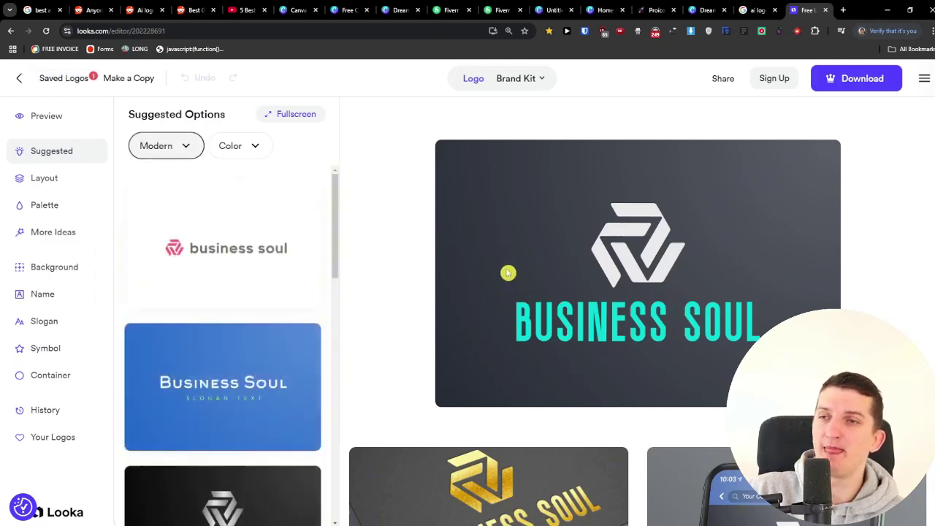
# Step: Examine the logo's business card and phone mockups, the Brand Essentials and the symbol options in the editor
pyautogui.middleClick(508, 272)
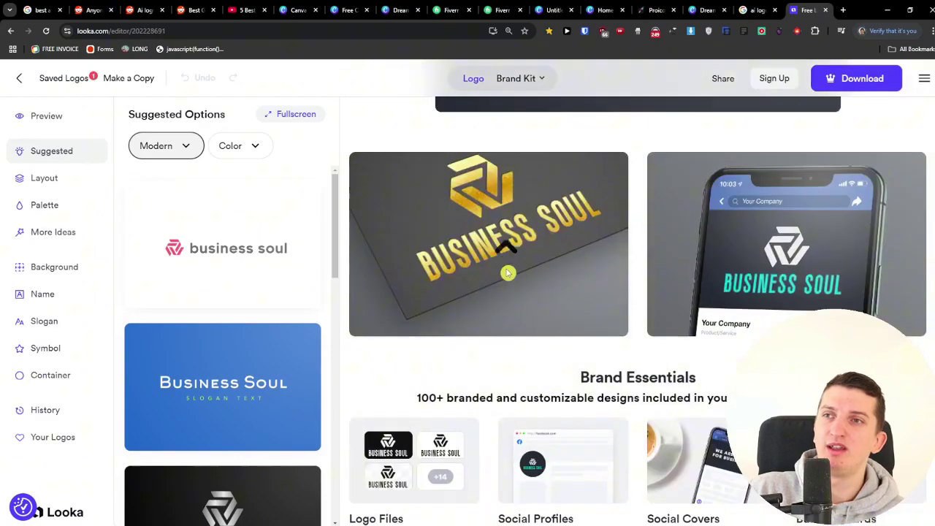
pyautogui.scroll(4, 511, 270)
pyautogui.rightClick(515, 271)
pyautogui.click(595, 241)
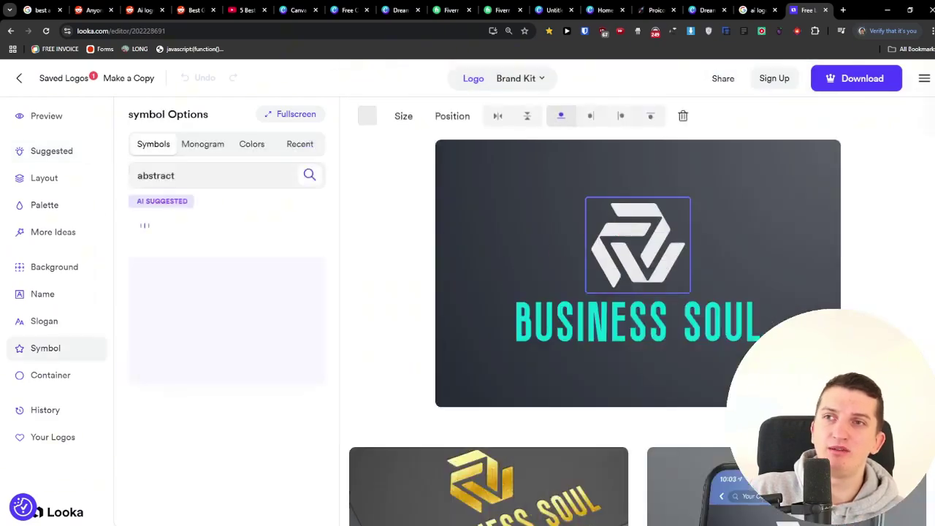
pyautogui.scroll(-10, 916, 279)
pyautogui.scroll(10, 891, 286)
pyautogui.click(777, 282)
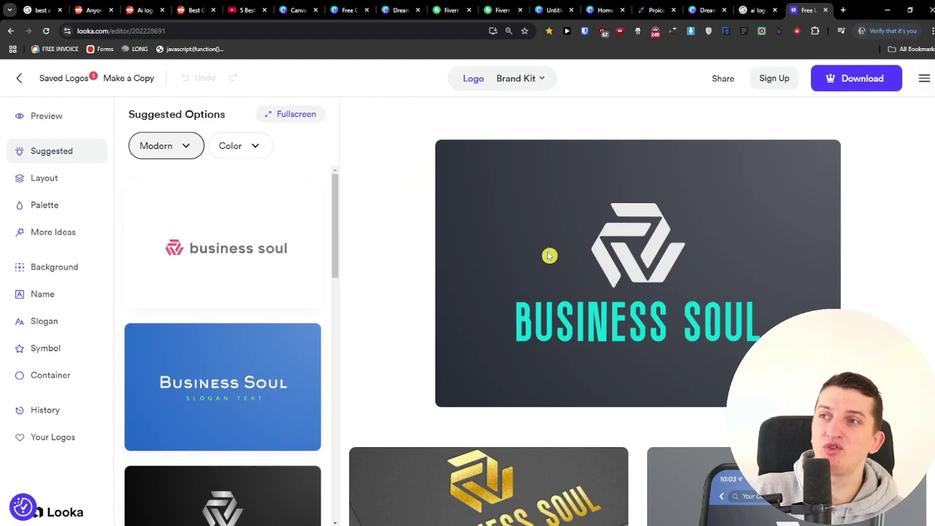
pyautogui.scroll(-3, 380, 261)
pyautogui.scroll(-4, 309, 271)
pyautogui.scroll(4, 309, 271)
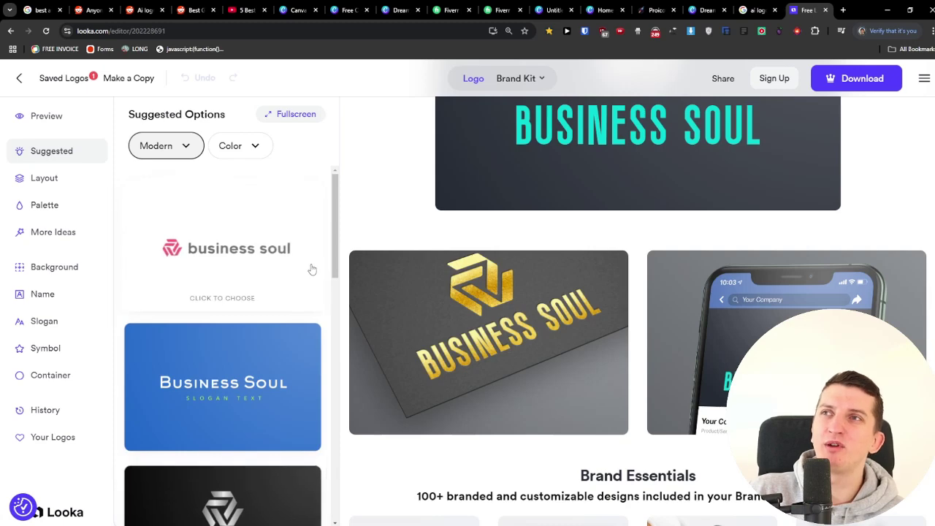
pyautogui.scroll(3, 589, 225)
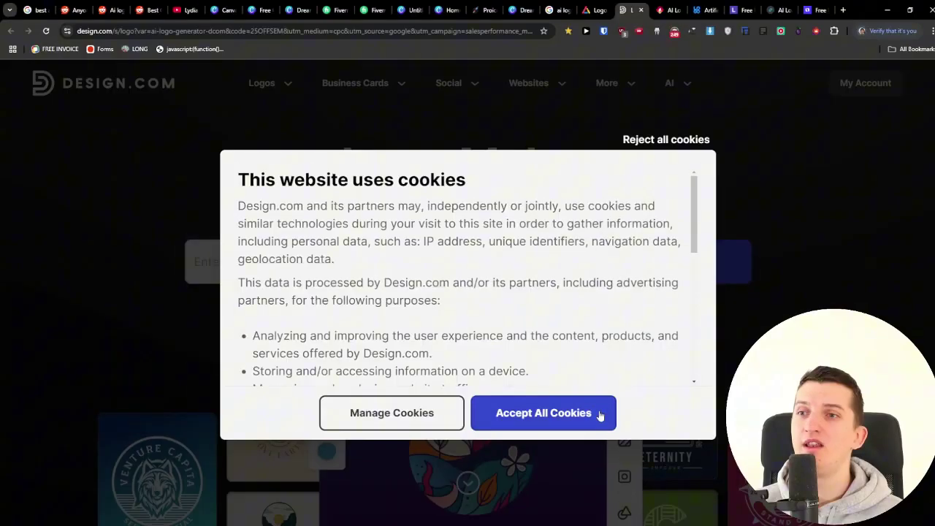
# Step: Accept all cookies on Design.com and start creating logos for the business name "Business Soul"
pyautogui.click(599, 415)
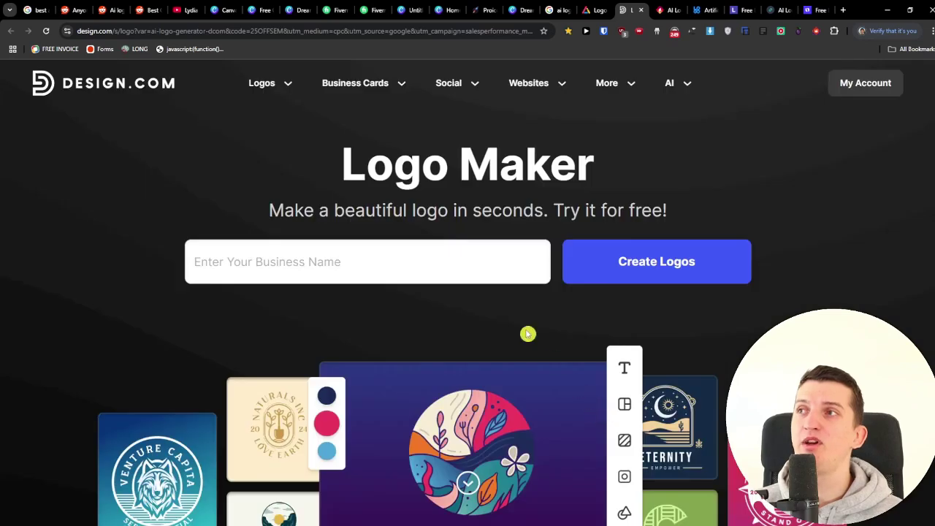
pyautogui.click(311, 254)
pyautogui.write('BUsines')
pyautogui.hotkey('ctrl', 'a')
pyautogui.write('B')
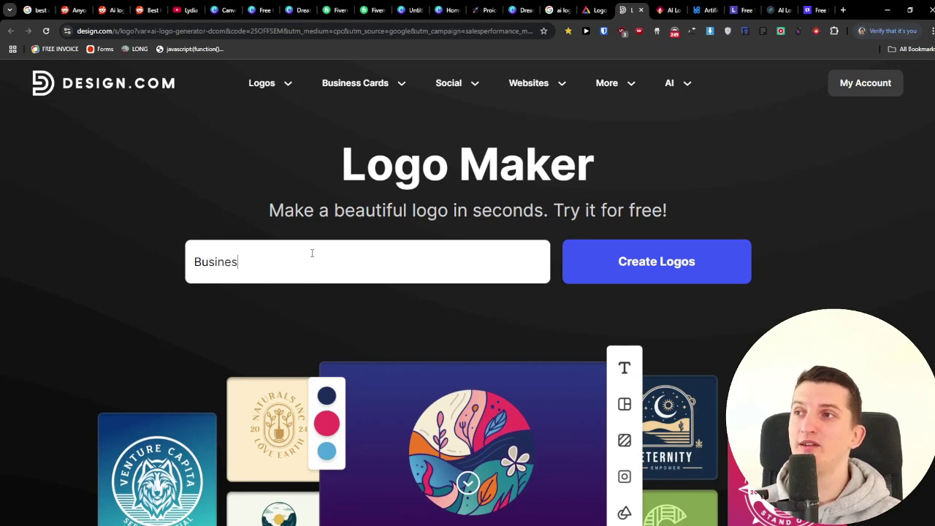
pyautogui.click(613, 263)
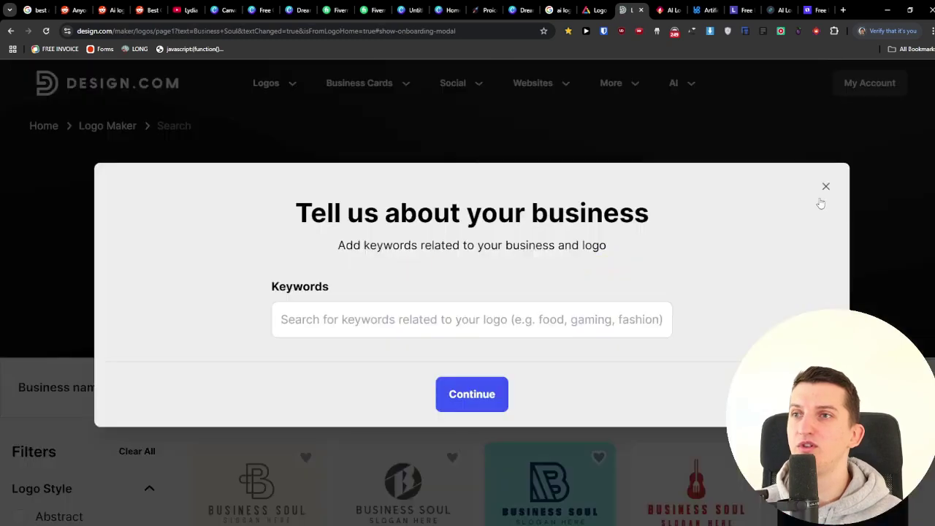
# Step: Enter the keywords "consulting, coaching, business" and generate the logos
pyautogui.click(444, 328)
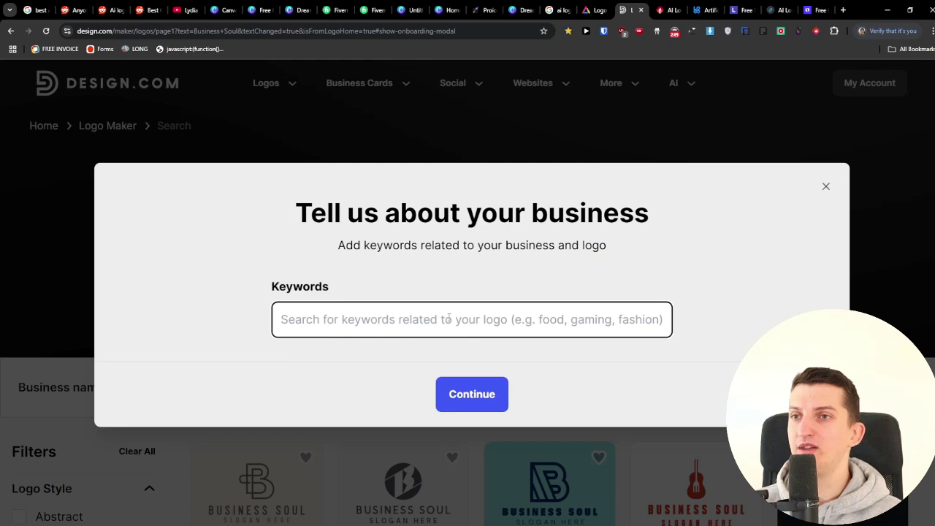
pyautogui.write('consulting, coaching, business')
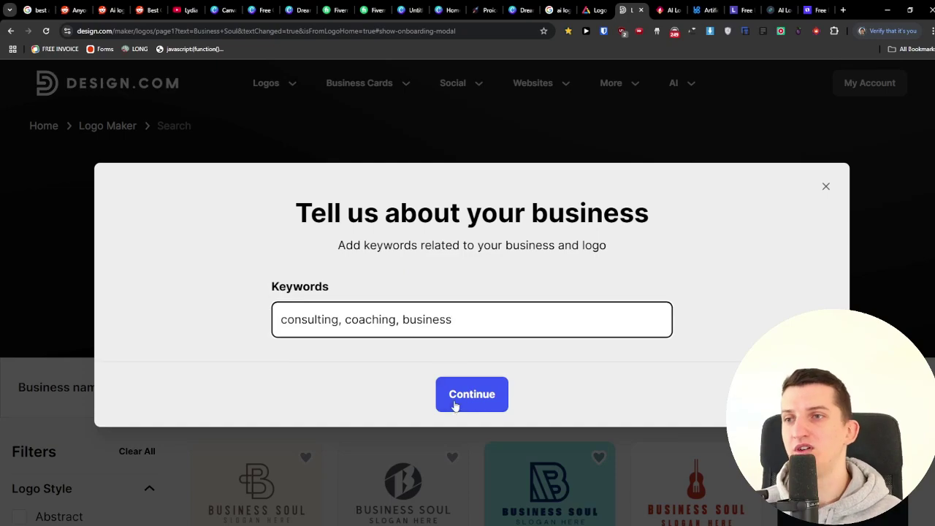
pyautogui.click(471, 394)
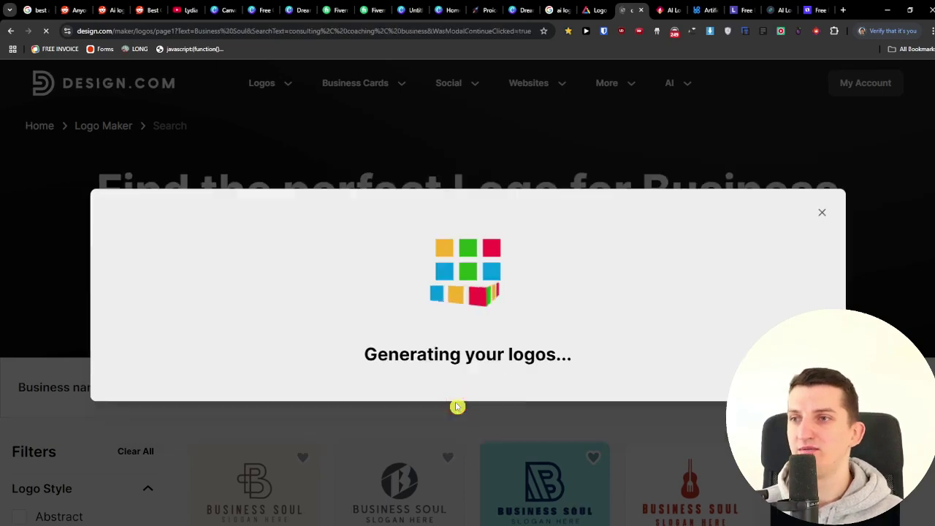
# Step: Enlarge the page slightly and look through the "Business Soul" logo designs on the first results page
pyautogui.scroll(-3, 456, 407)
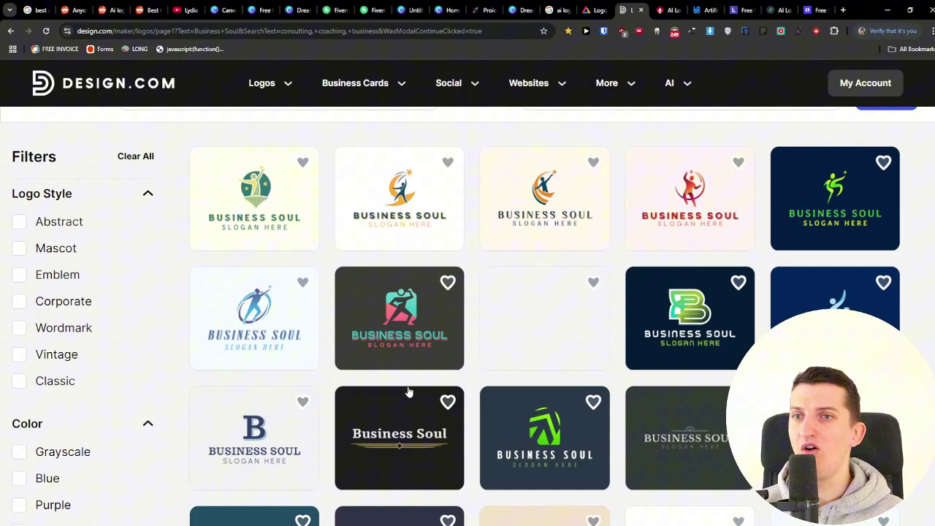
pyautogui.scroll(5, 467, 393)
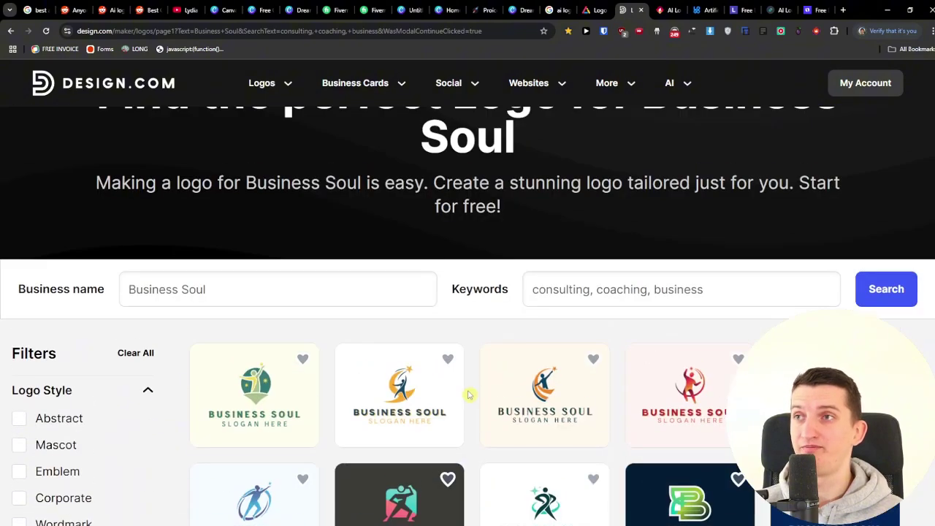
pyautogui.scroll(-5, 470, 395)
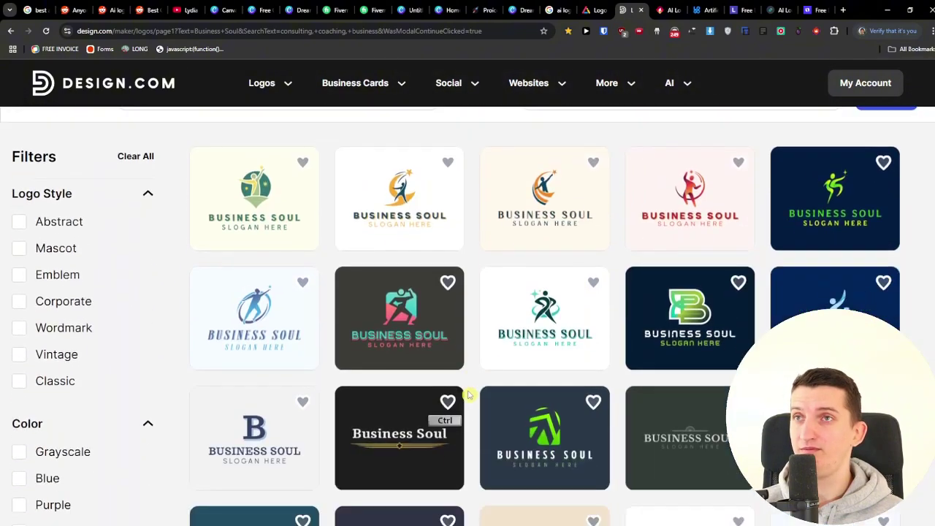
pyautogui.keyDown('ctrl'); pyautogui.scroll(1, 469, 395); pyautogui.keyUp('ctrl')
pyautogui.scroll(-8, 470, 395)
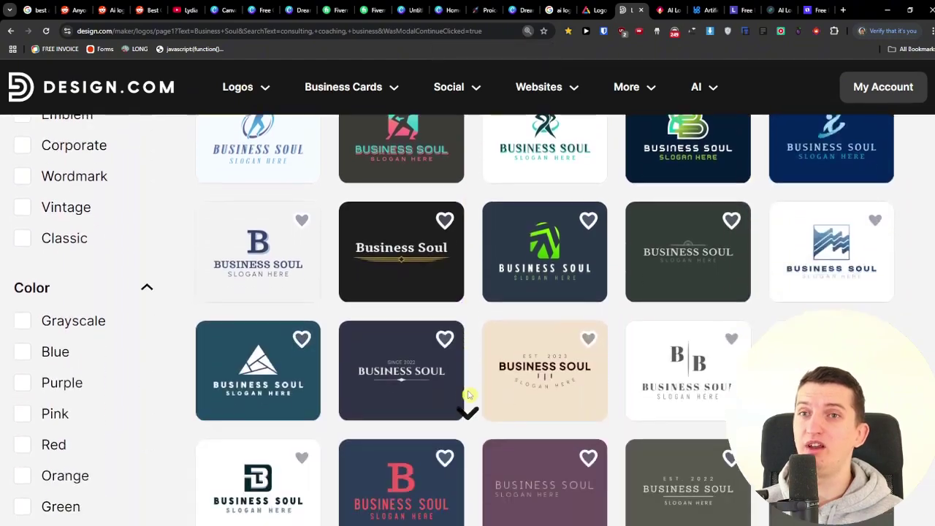
pyautogui.scroll(-2, 470, 395)
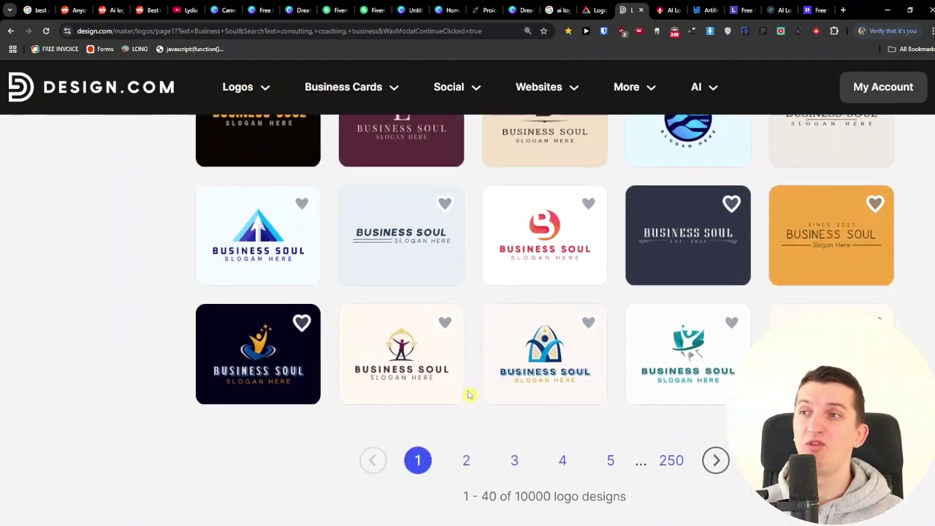
# Step: Go to the second page of the "Business Soul" results and look through its logo designs
pyautogui.click(468, 459)
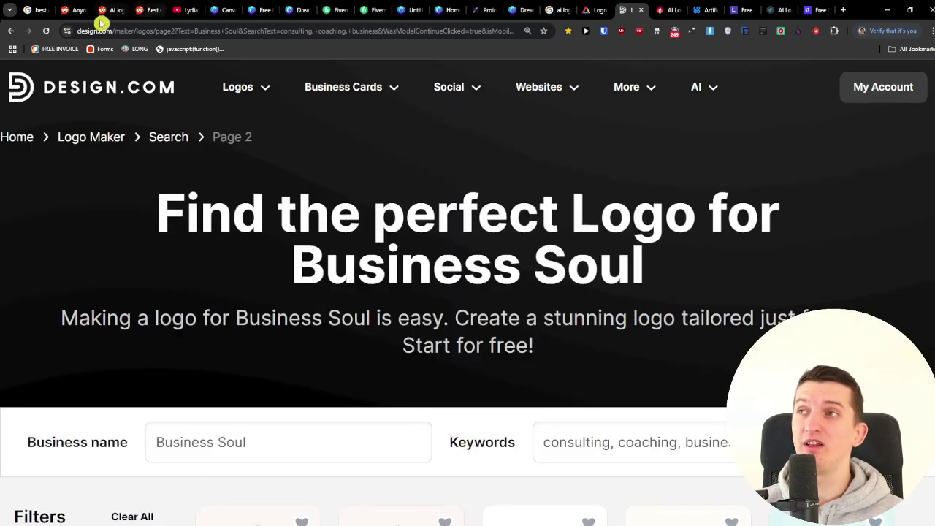
pyautogui.moveTo(237, 87)
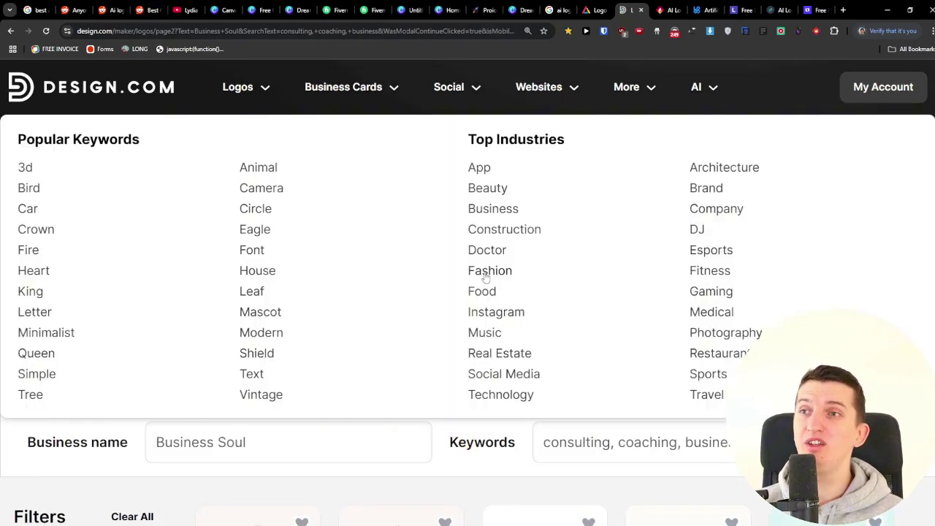
pyautogui.scroll(-4, 471, 383)
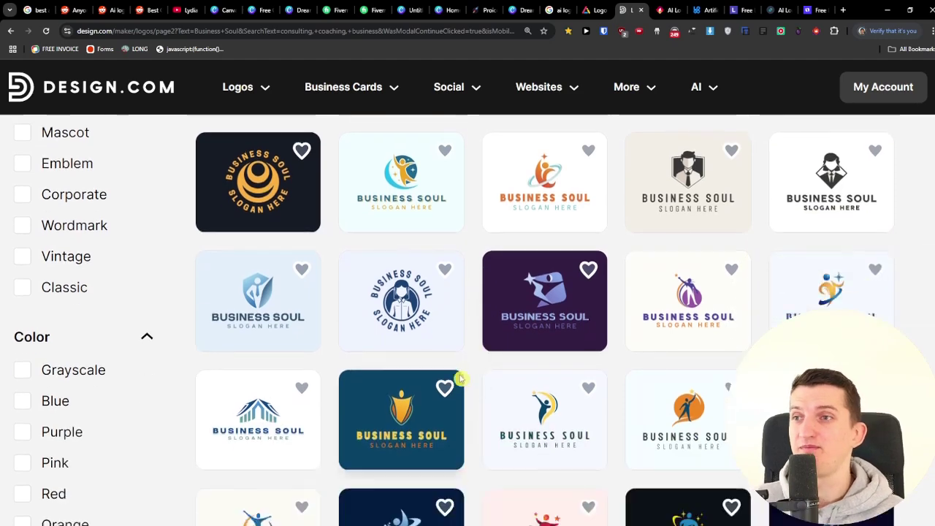
pyautogui.scroll(4, 461, 380)
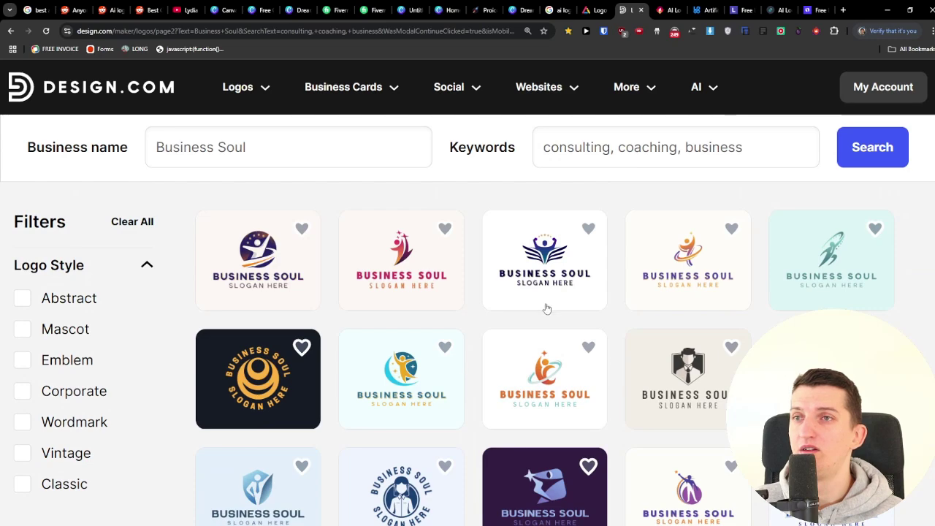
# Step: Open the winged-figure logo in the editor in a separate tab using its first variation, and check the download options
pyautogui.middleClick(542, 281)
pyautogui.click(647, 8)
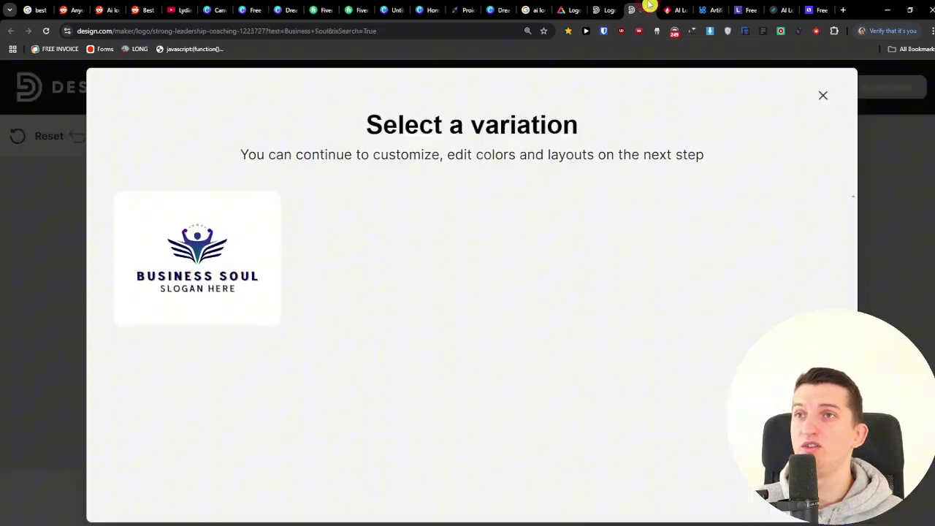
pyautogui.click(196, 257)
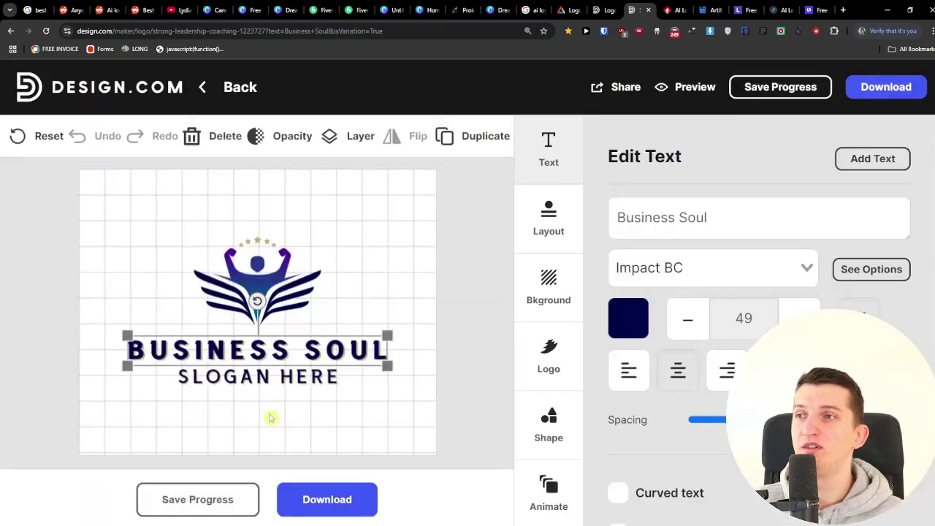
pyautogui.click(335, 499)
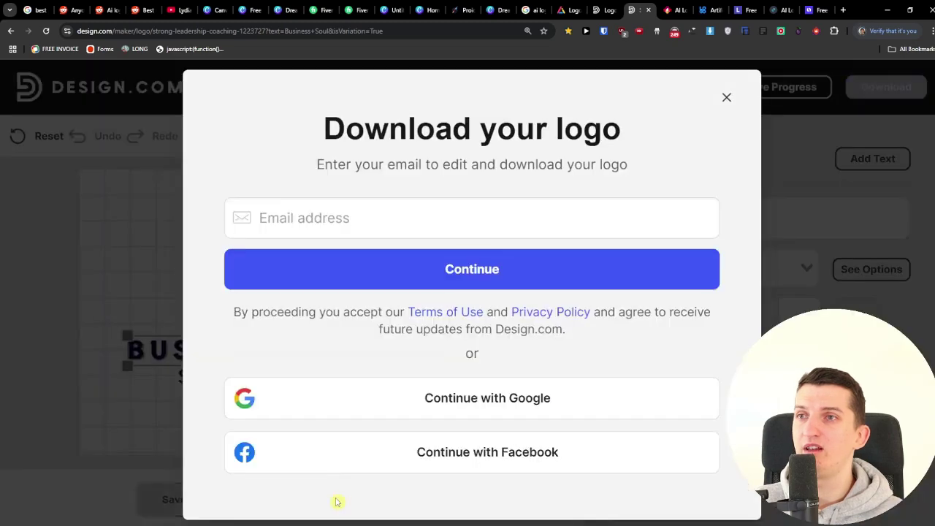
pyautogui.click(727, 98)
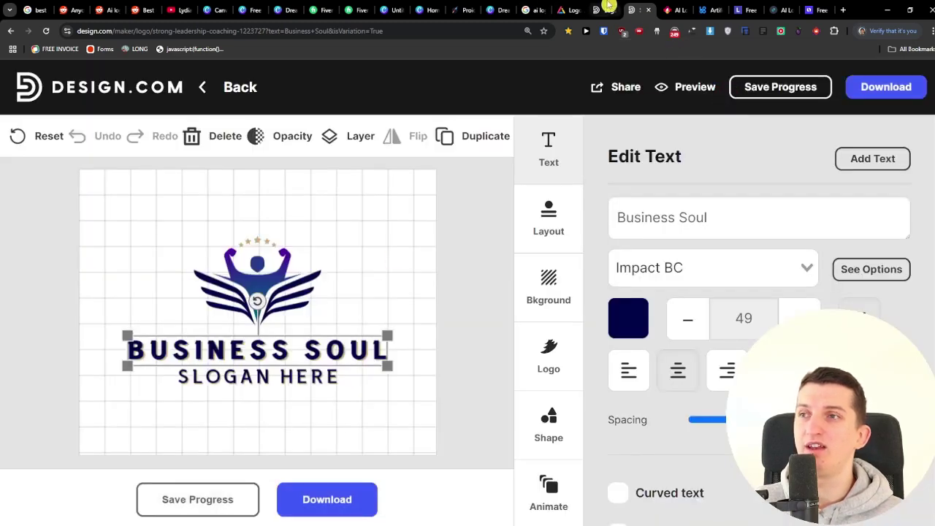
# Step: Return to the Design.com results and look over more of the second page's logos
pyautogui.click(610, 10)
pyautogui.scroll(-4, 566, 353)
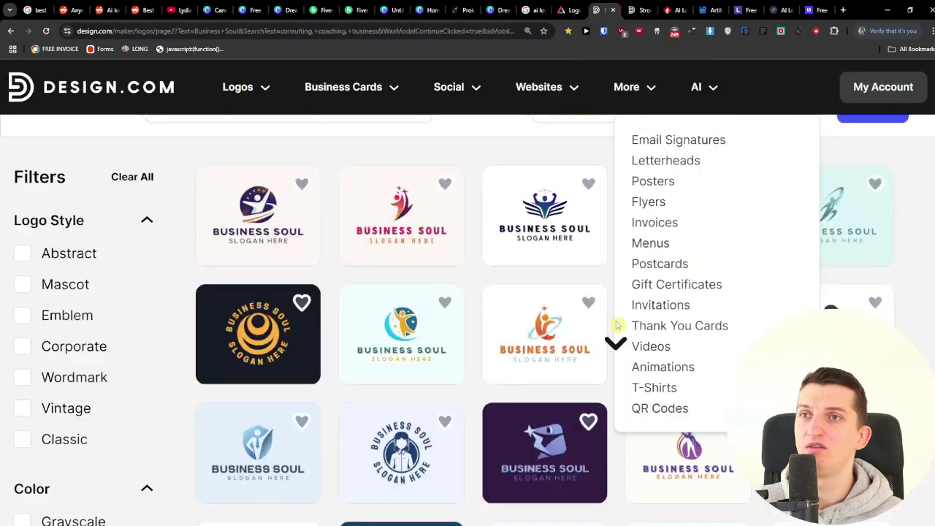
pyautogui.scroll(-1, 611, 339)
pyautogui.scroll(3, 610, 340)
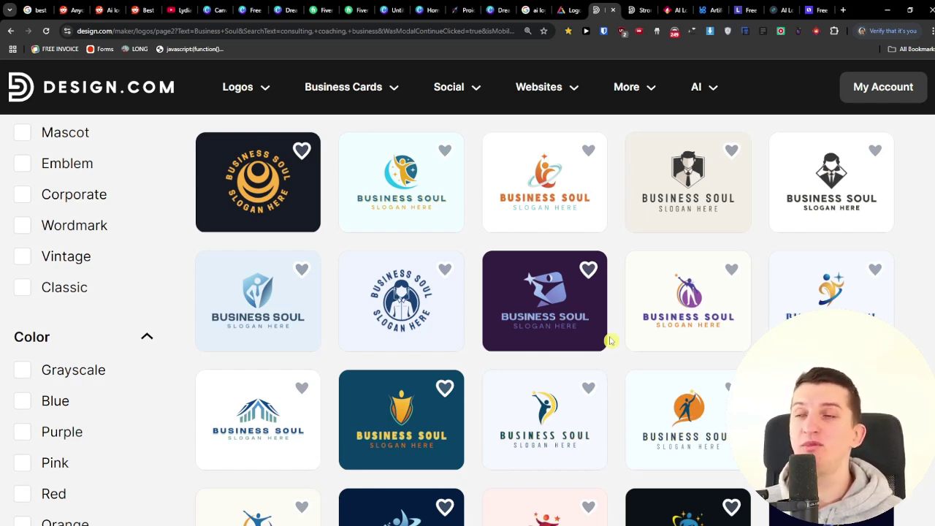
# Step: Switch to Logomaster.ai, start a new logo and choose the "Product Branding & Startups" category
pyautogui.click(746, 10)
pyautogui.click(468, 429)
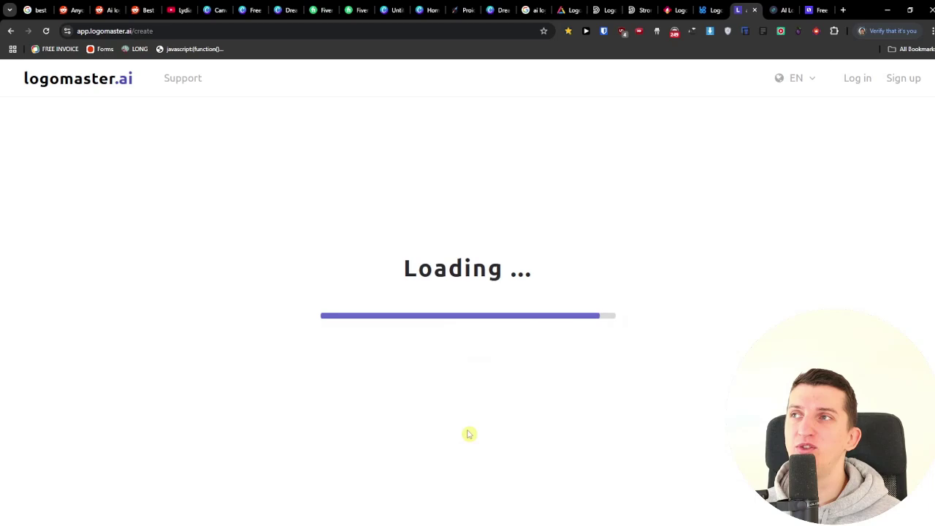
pyautogui.scroll(-1, 465, 391)
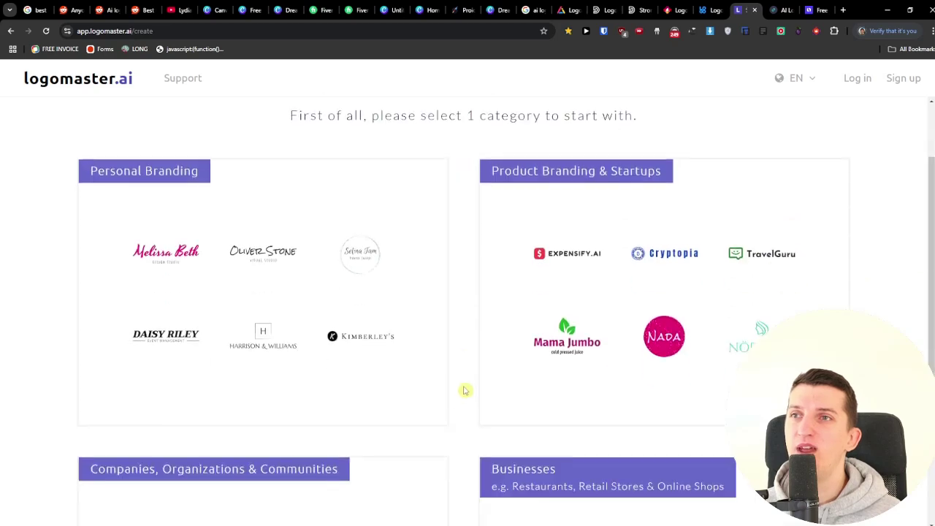
pyautogui.scroll(-2, 465, 391)
pyautogui.scroll(3, 465, 391)
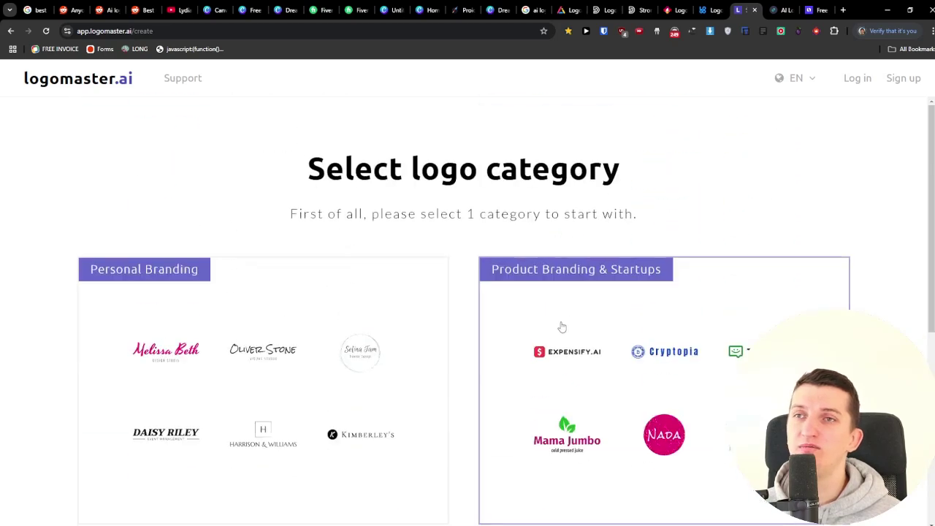
pyautogui.click(560, 326)
# Step: Pick Baker Nuts, Cryptopia, Fotolab, Hiroshima and Byte Digital as reference logos, and choose the blue color tone
pyautogui.scroll(-2, 373, 346)
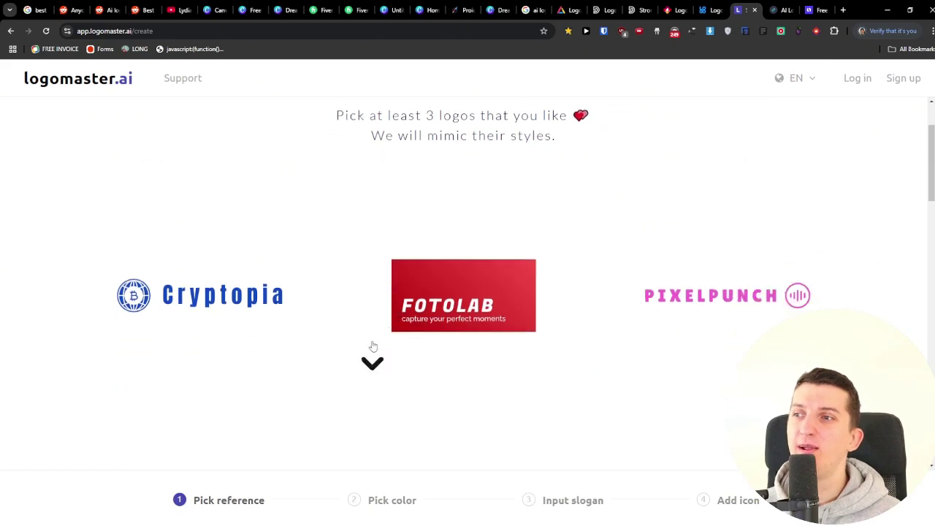
pyautogui.scroll(-2, 373, 346)
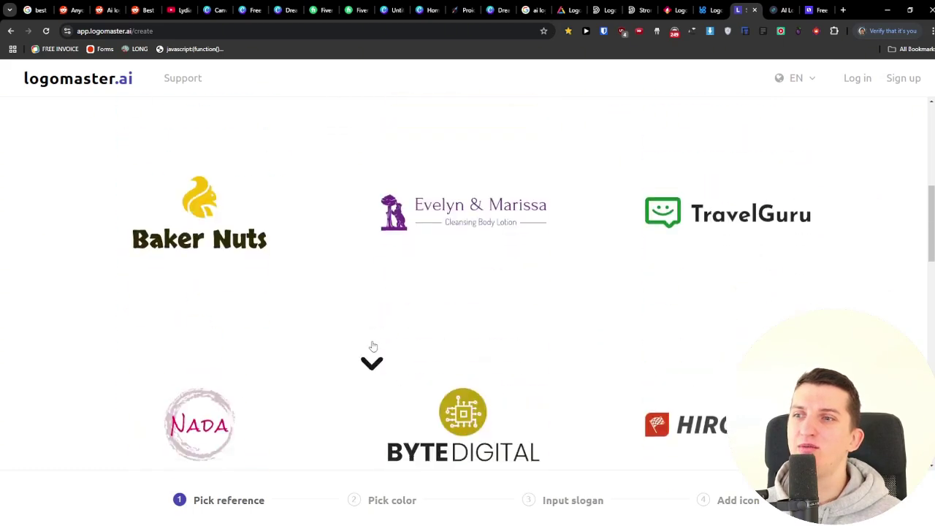
pyautogui.scroll(2, 373, 346)
pyautogui.click(182, 405)
pyautogui.click(201, 197)
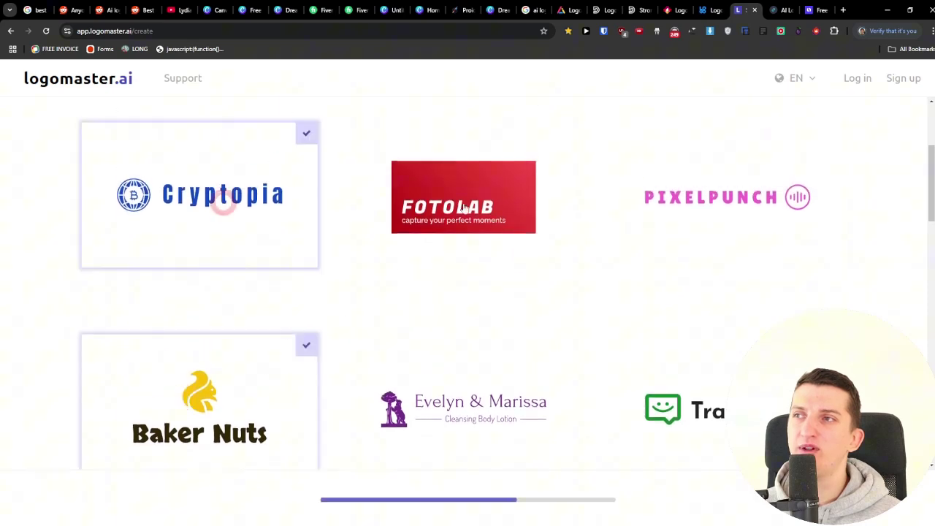
pyautogui.click(463, 197)
pyautogui.scroll(-5, 605, 407)
pyautogui.click(697, 241)
pyautogui.click(467, 234)
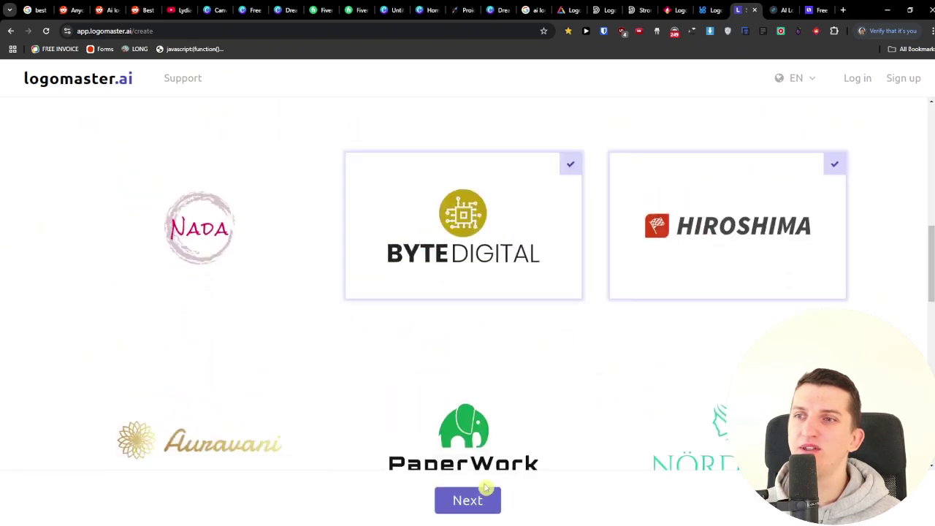
pyautogui.click(483, 502)
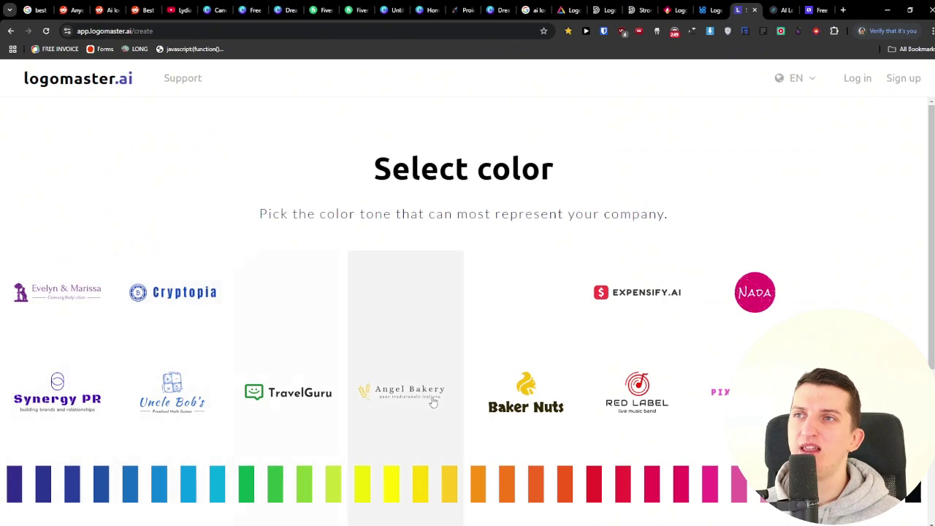
pyautogui.click(222, 388)
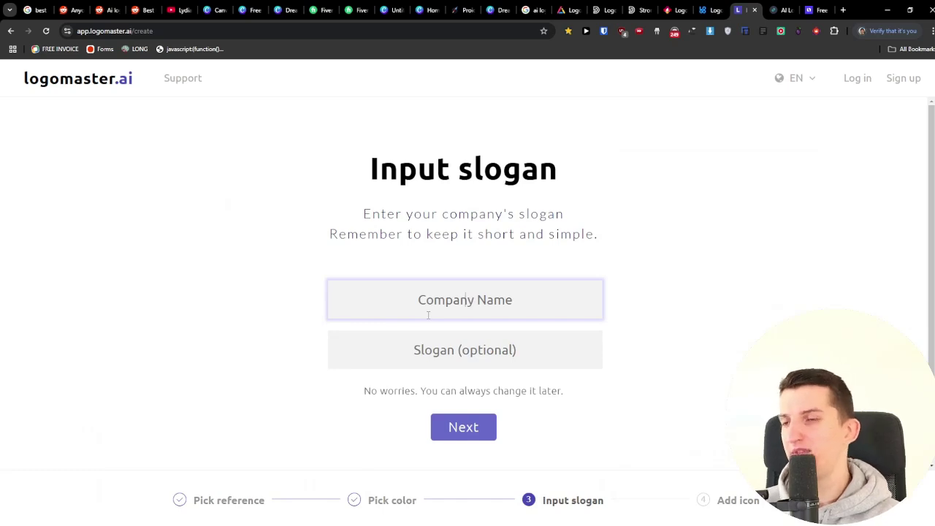
# Step: Enter the company name "Business Soul" and slogan "Authenticity is the way", and generate the results without adding an icon
pyautogui.write('Business Soul')
pyautogui.press('Tab')
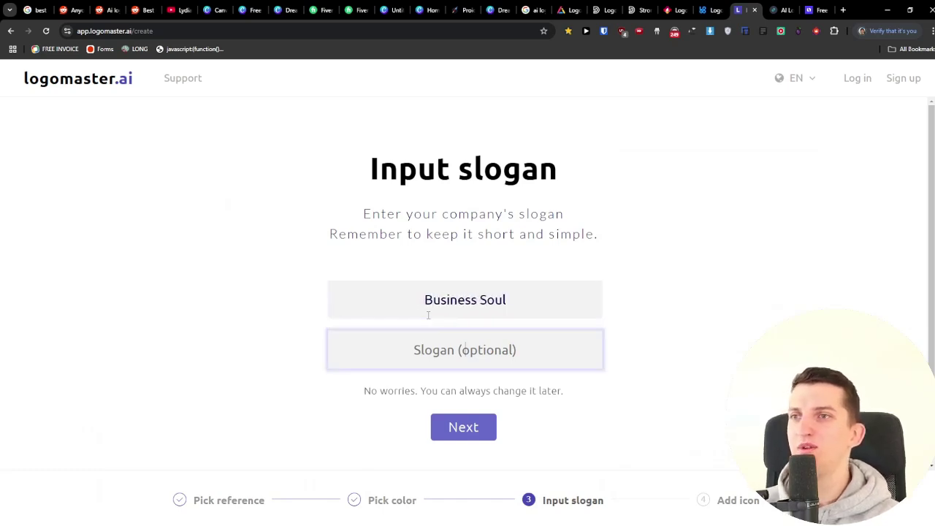
pyautogui.write('Authenticity is the way')
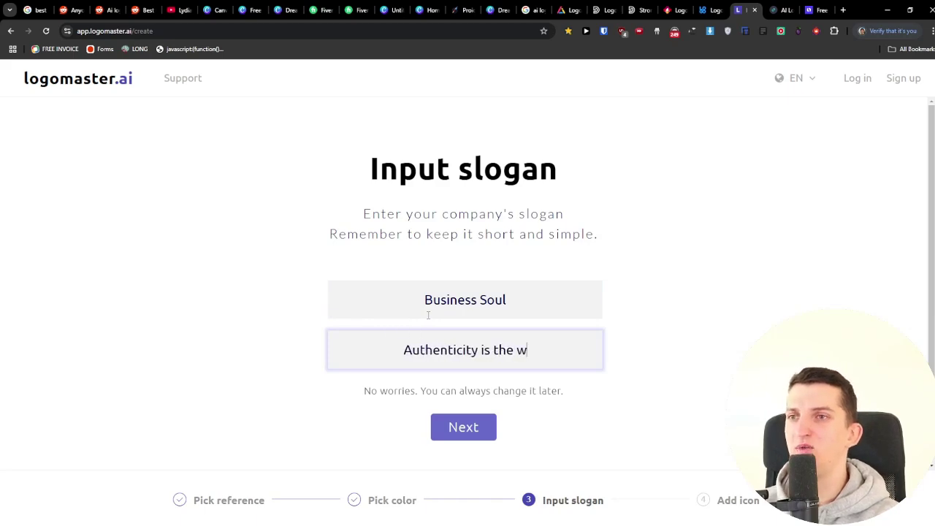
pyautogui.click(486, 426)
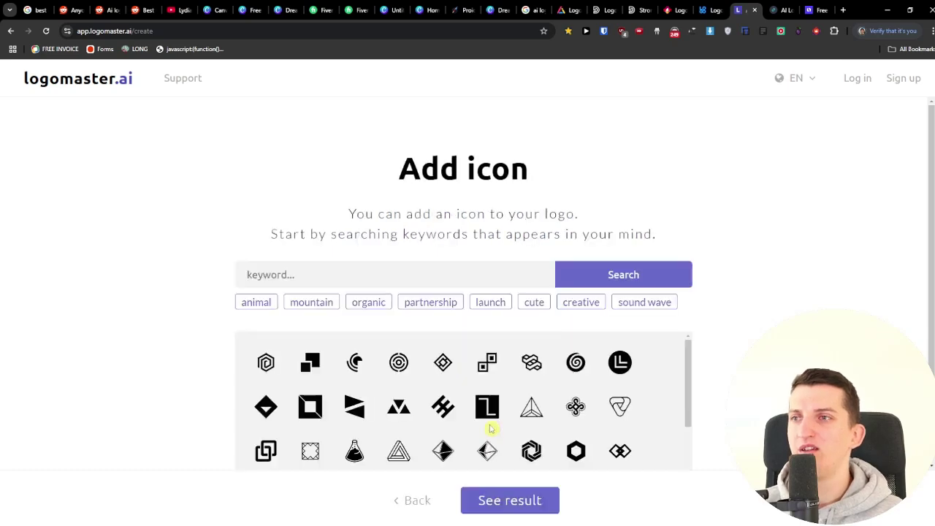
pyautogui.click(493, 500)
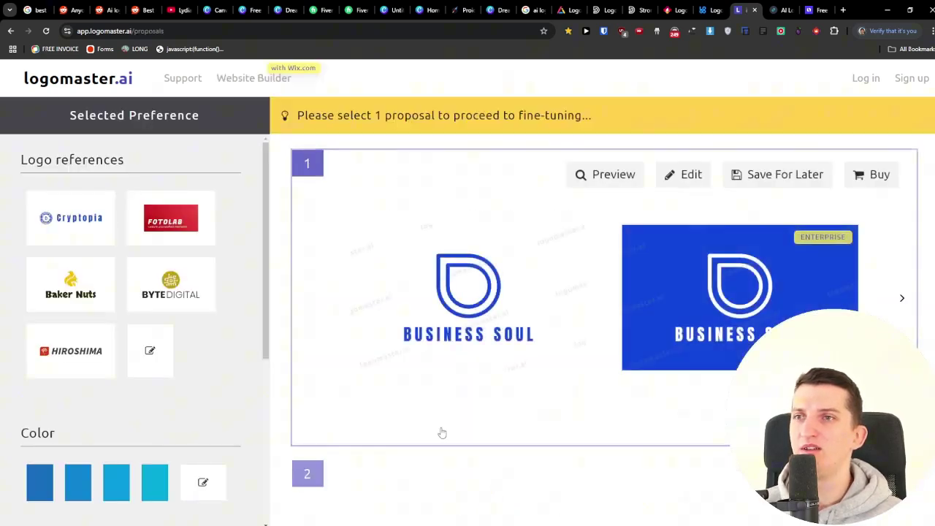
# Step: Look through the ten generated "Business Soul" logo proposals
pyautogui.scroll(-5, 441, 432)
pyautogui.scroll(-5, 455, 443)
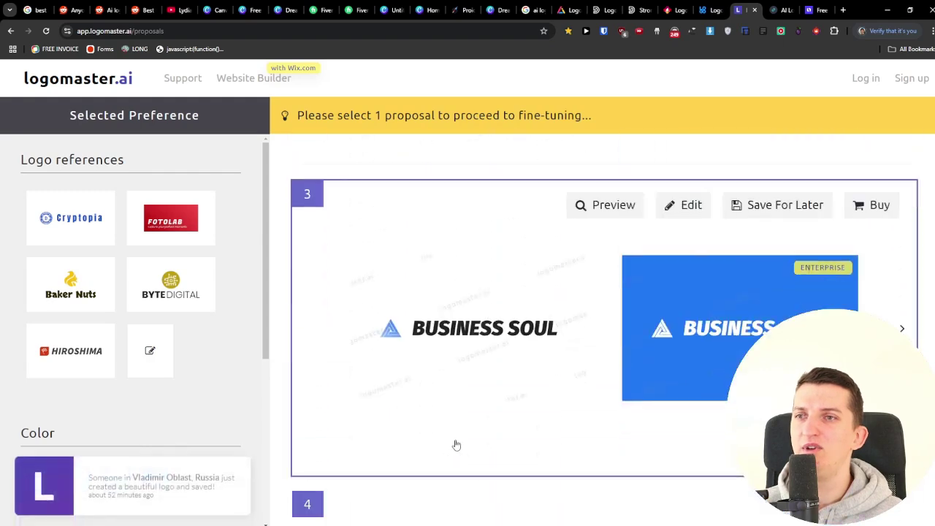
pyautogui.scroll(2, 455, 443)
pyautogui.scroll(2, 455, 443)
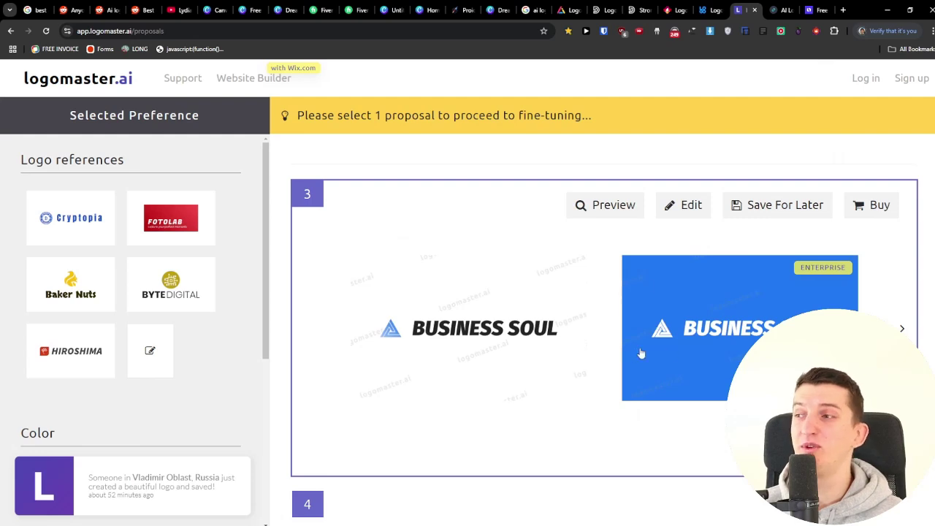
pyautogui.scroll(-3, 623, 267)
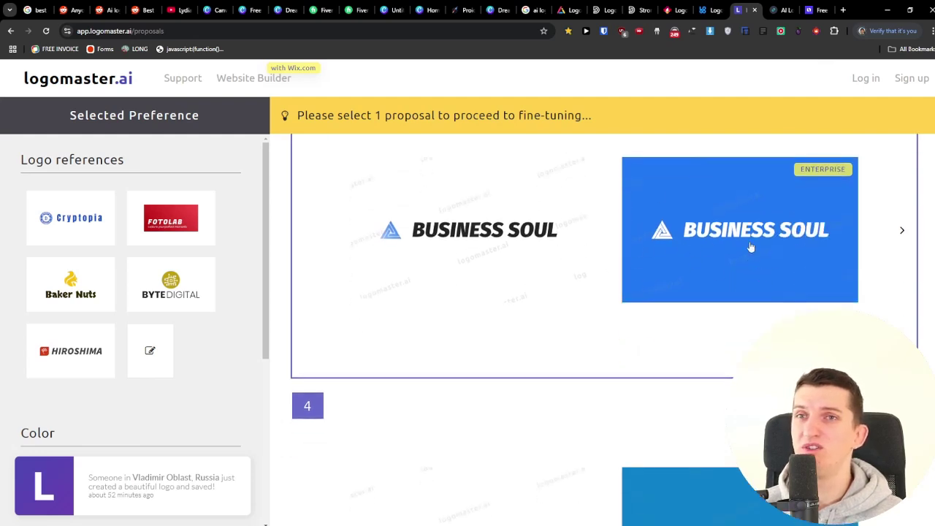
pyautogui.scroll(-8, 551, 350)
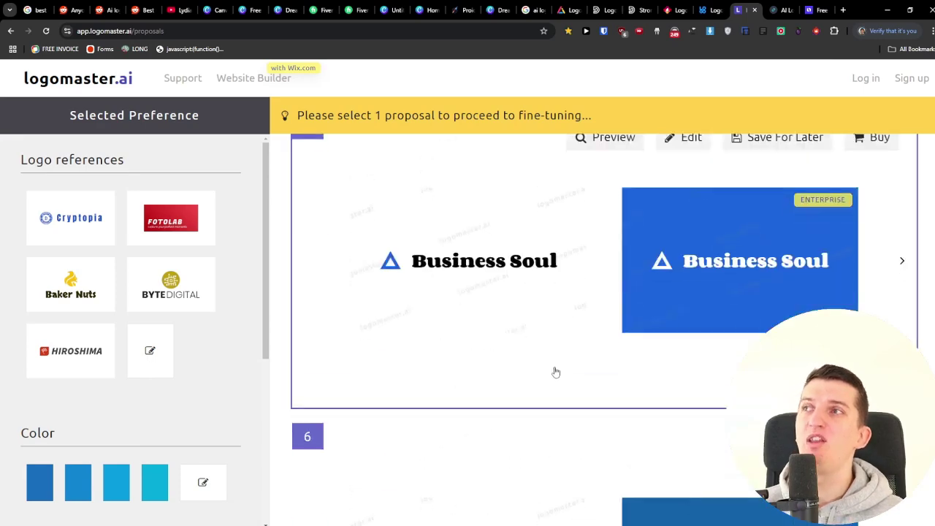
pyautogui.scroll(-3, 555, 372)
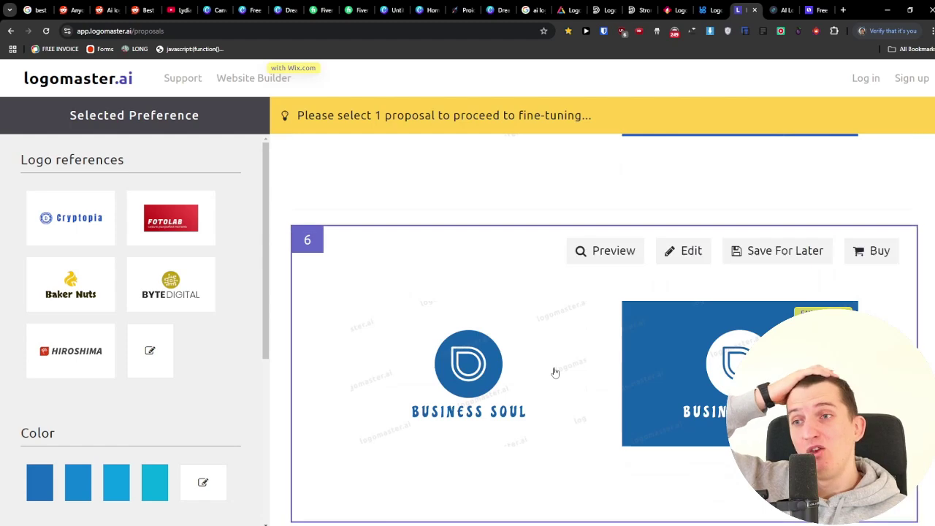
pyautogui.scroll(-5, 555, 373)
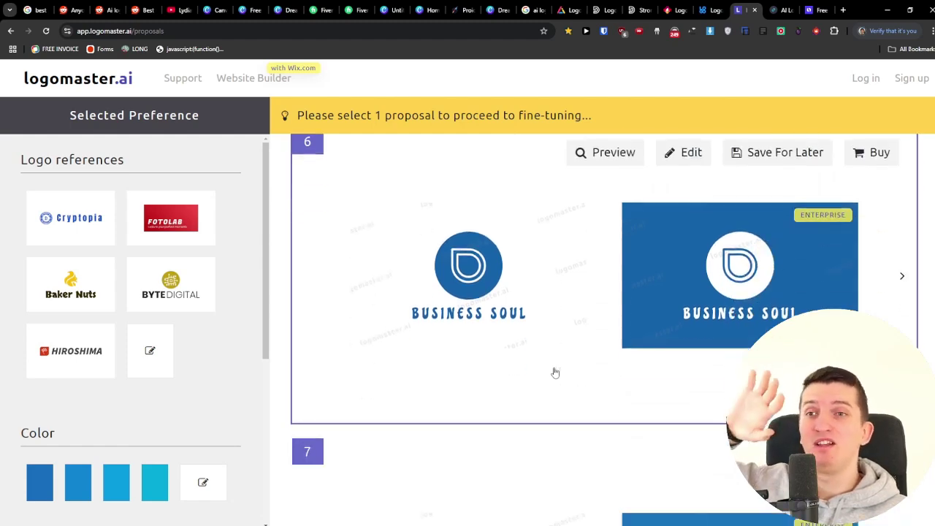
pyautogui.scroll(-8, 555, 373)
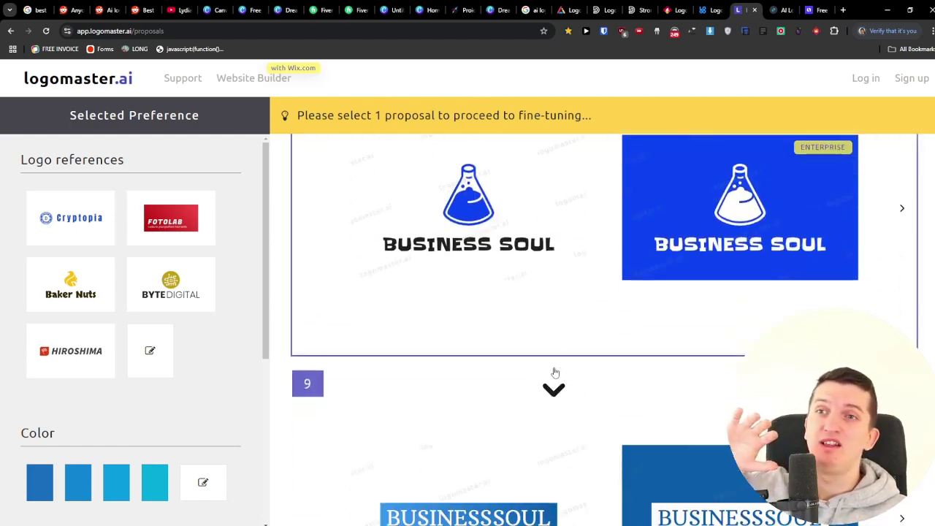
pyautogui.scroll(-4, 555, 373)
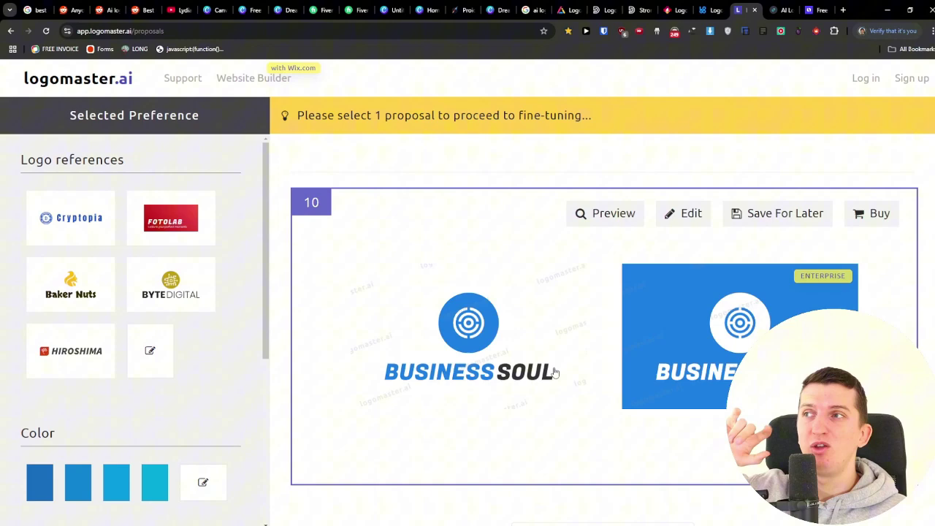
pyautogui.scroll(-2, 555, 372)
# Step: Open the tenth proposal in the editor, inspect the settings of its text, icon and circle background, and return to the proposals
pyautogui.click(710, 256)
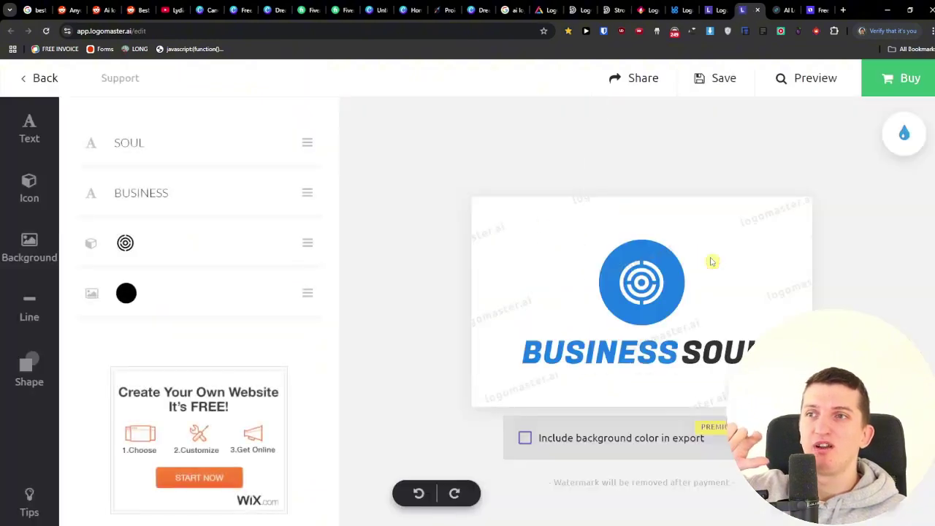
pyautogui.click(635, 352)
pyautogui.click(642, 289)
pyautogui.click(716, 353)
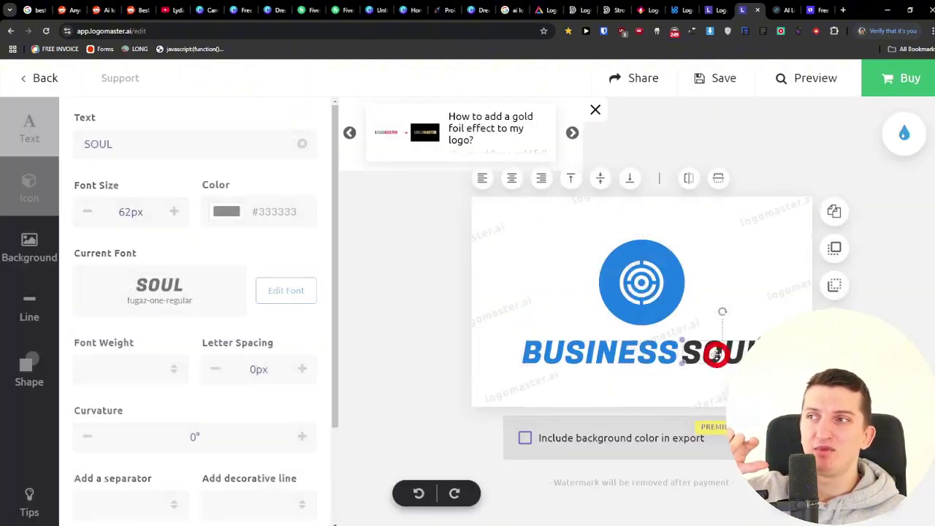
pyautogui.click(668, 303)
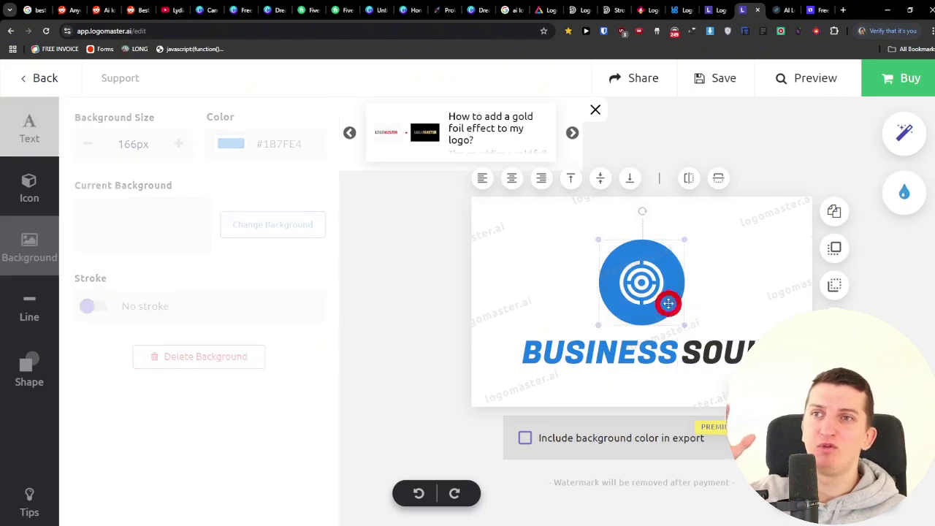
pyautogui.click(699, 9)
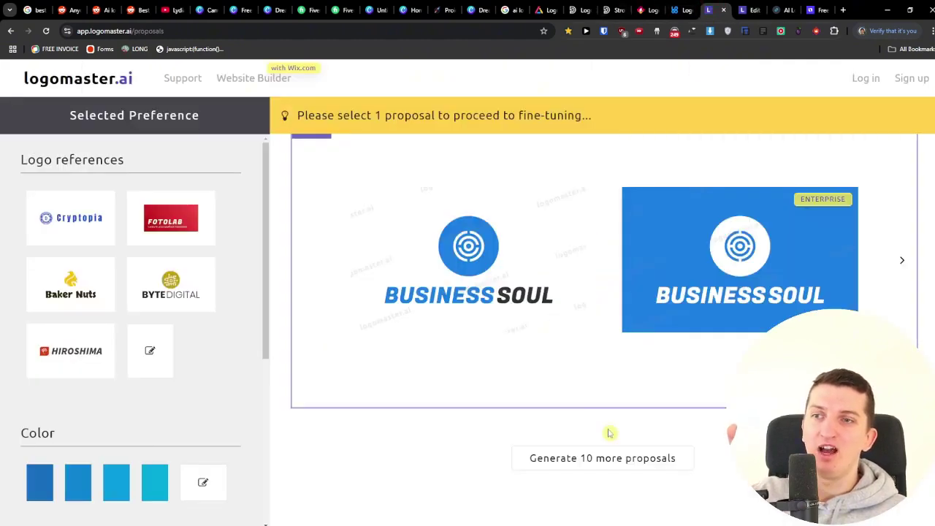
# Step: Generate ten more "Business Soul" logo proposals
pyautogui.click(609, 456)
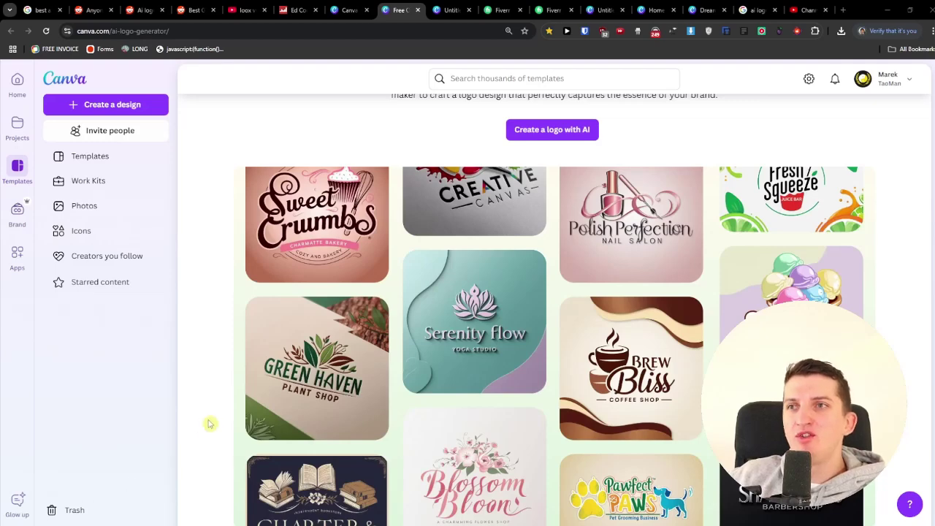
# Step: Look over the introduction and sample logos on Canva's Free AI Logo Generator page
pyautogui.scroll(2, 219, 417)
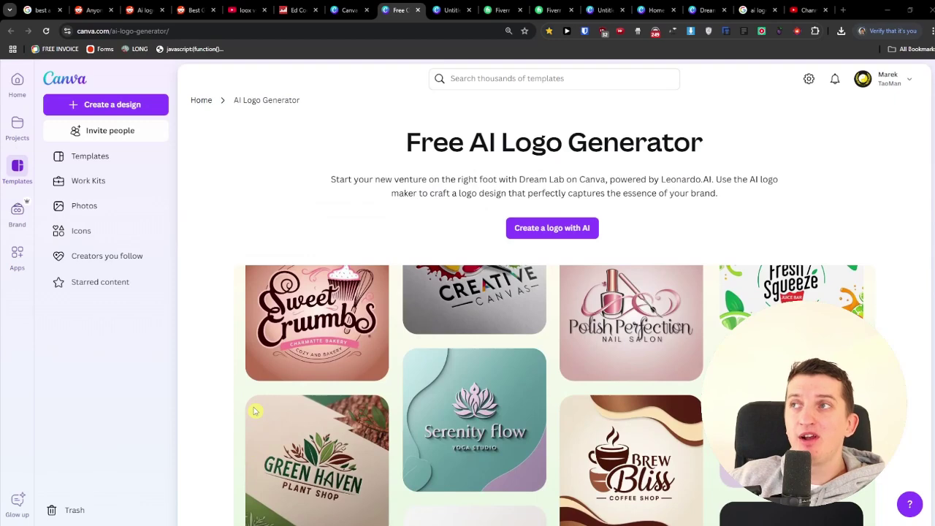
pyautogui.scroll(-2, 254, 410)
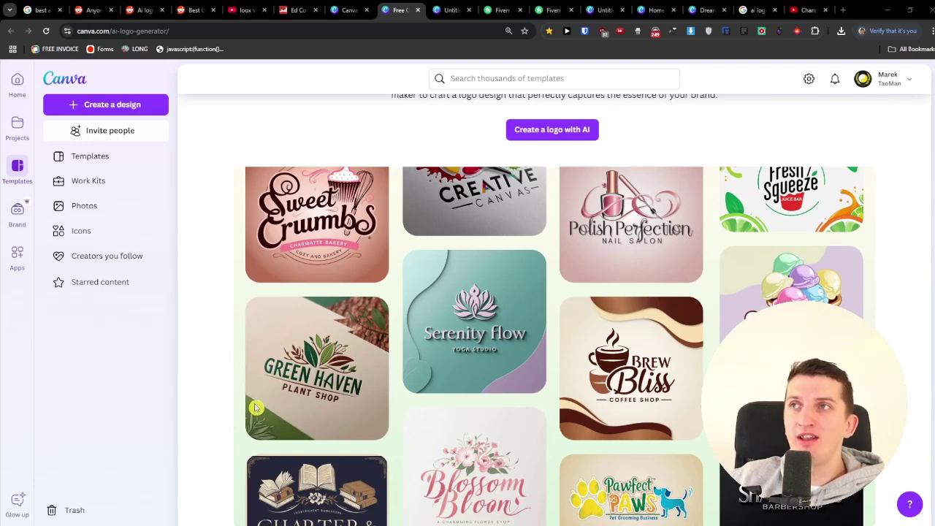
pyautogui.click(371, 8)
pyautogui.click(394, 9)
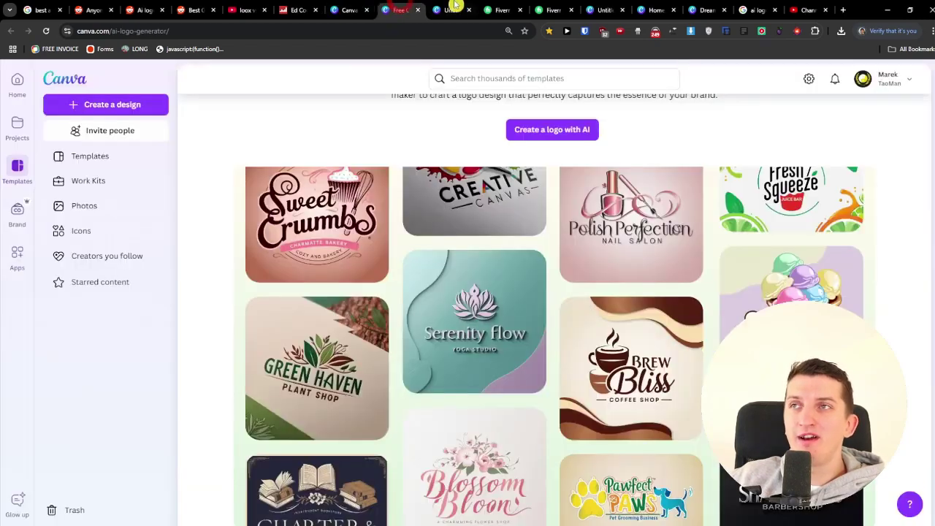
pyautogui.click(453, 8)
pyautogui.click(396, 9)
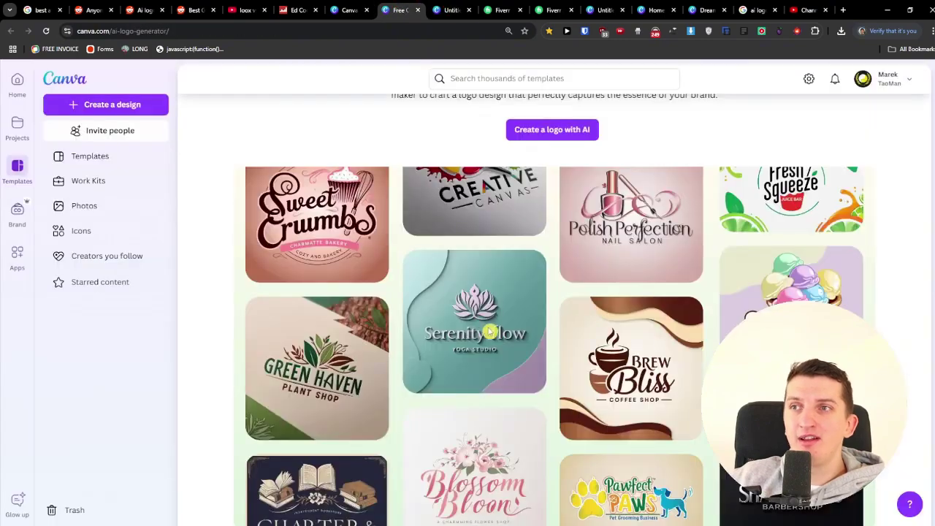
pyautogui.scroll(2, 566, 355)
pyautogui.scroll(-3, 566, 379)
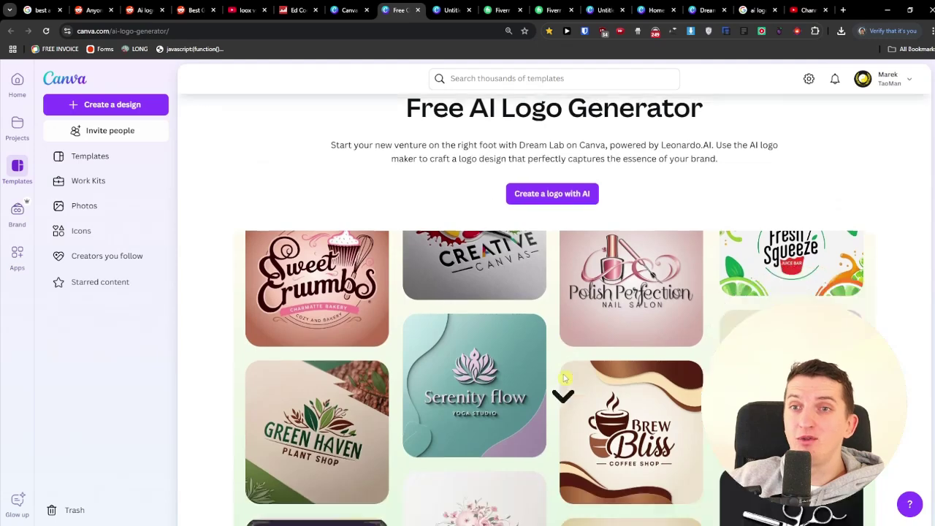
pyautogui.scroll(3, 560, 373)
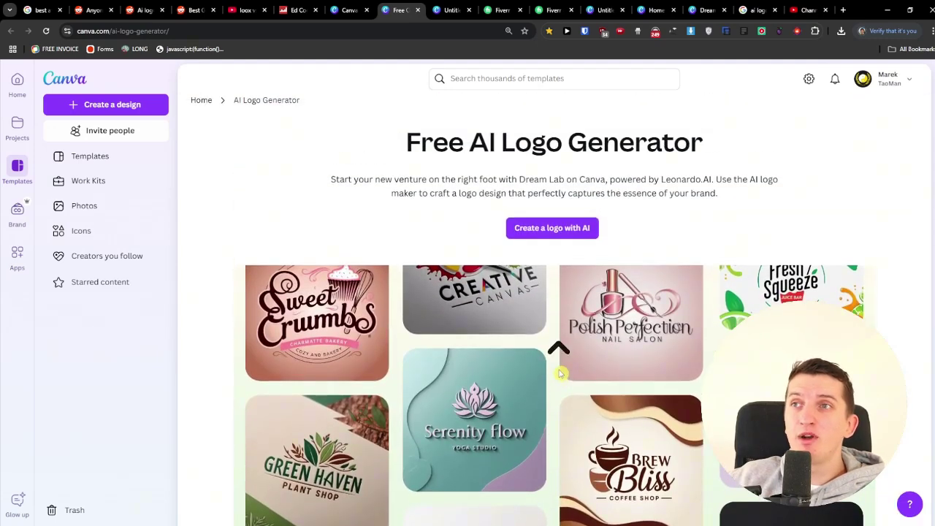
# Step: Switch to the Fiverr logo maker results and browse the generated "Business Soul" designs
pyautogui.click(504, 7)
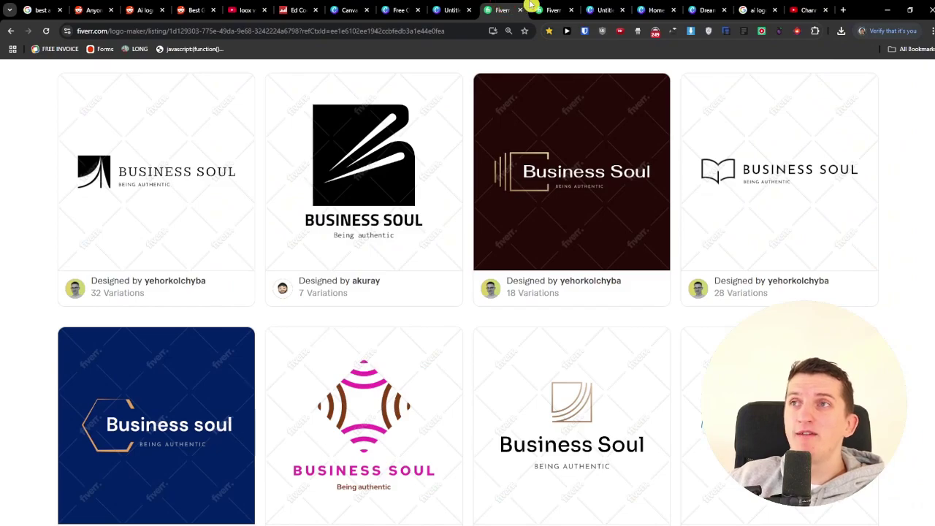
pyautogui.scroll(-15, 490, 211)
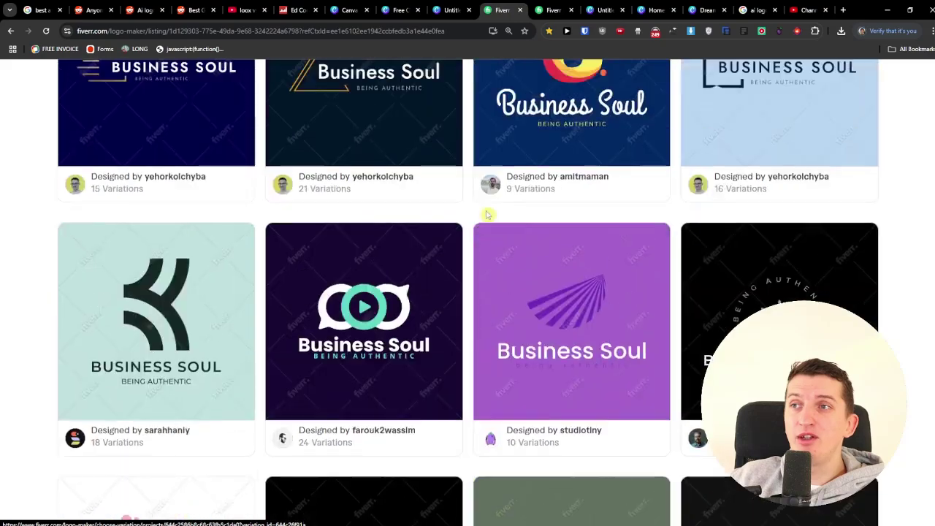
pyautogui.scroll(-10, 488, 214)
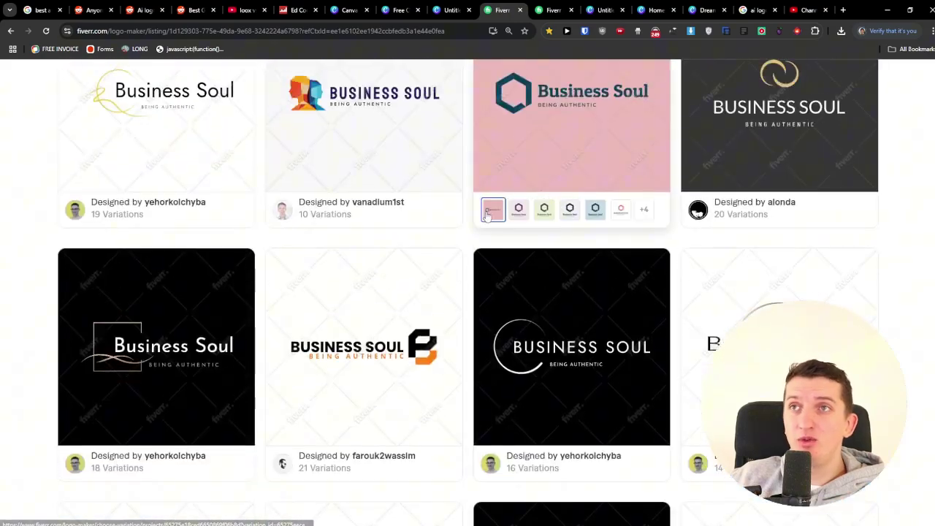